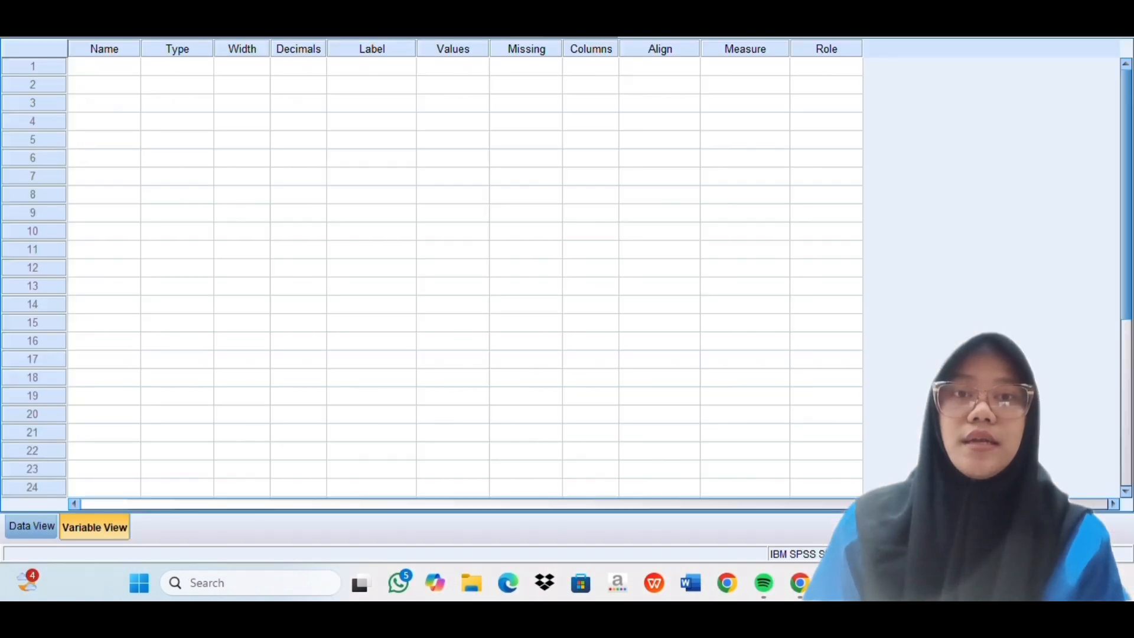
Define the first three variables in rows 1 to 3 with the names X1.1, X1.2 and X1.3
left_click(128, 67)
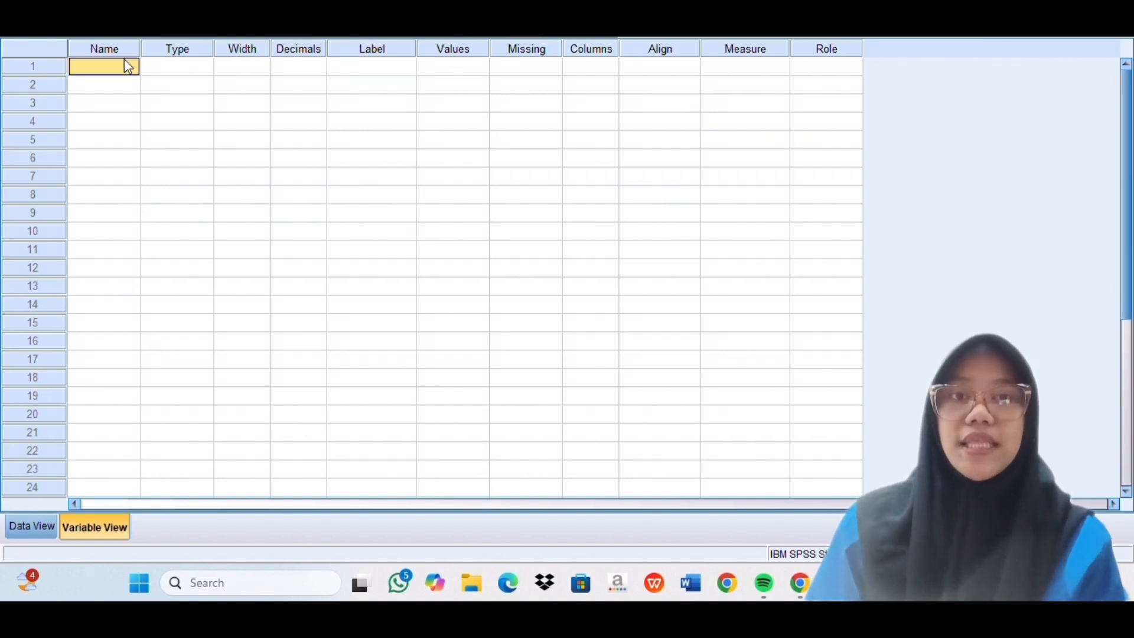
type("X1.1")
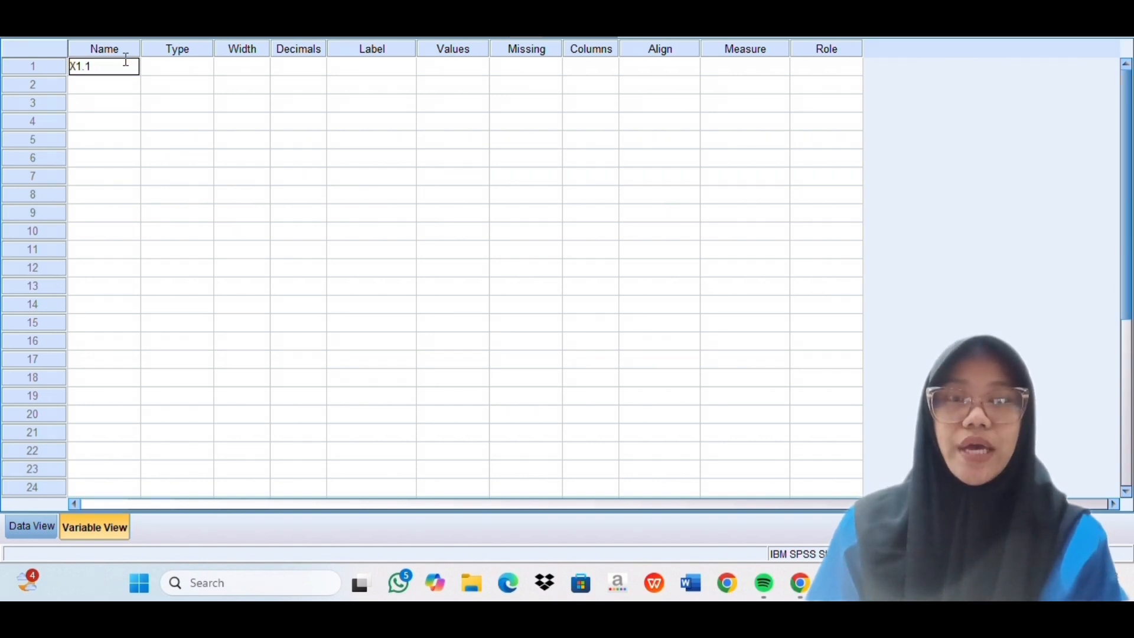
key("Return")
type("X")
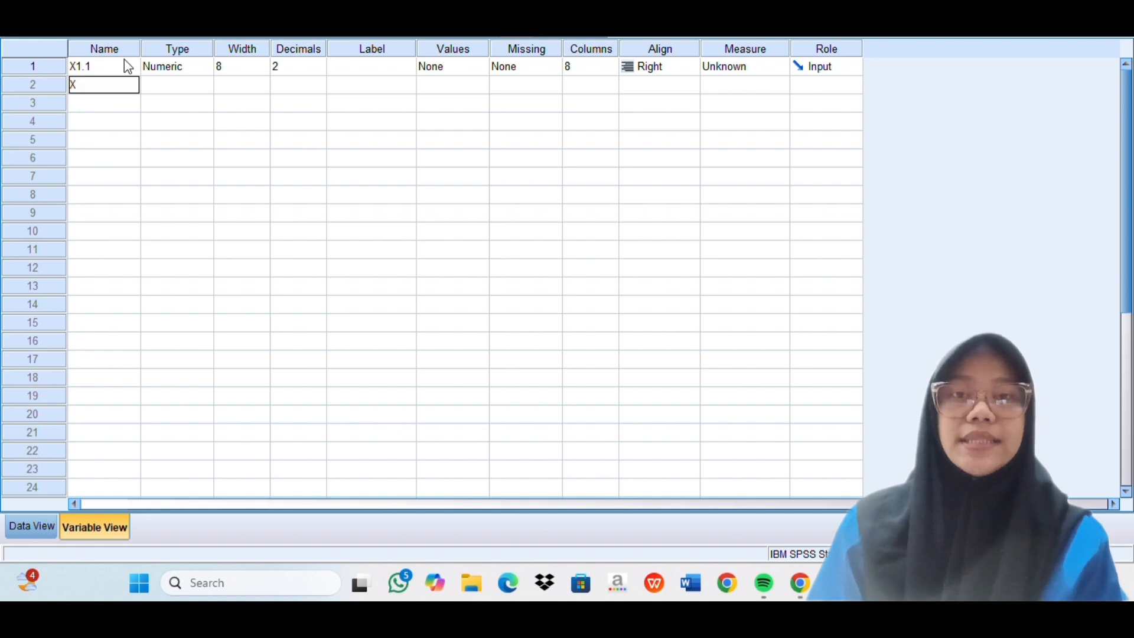
type("1")
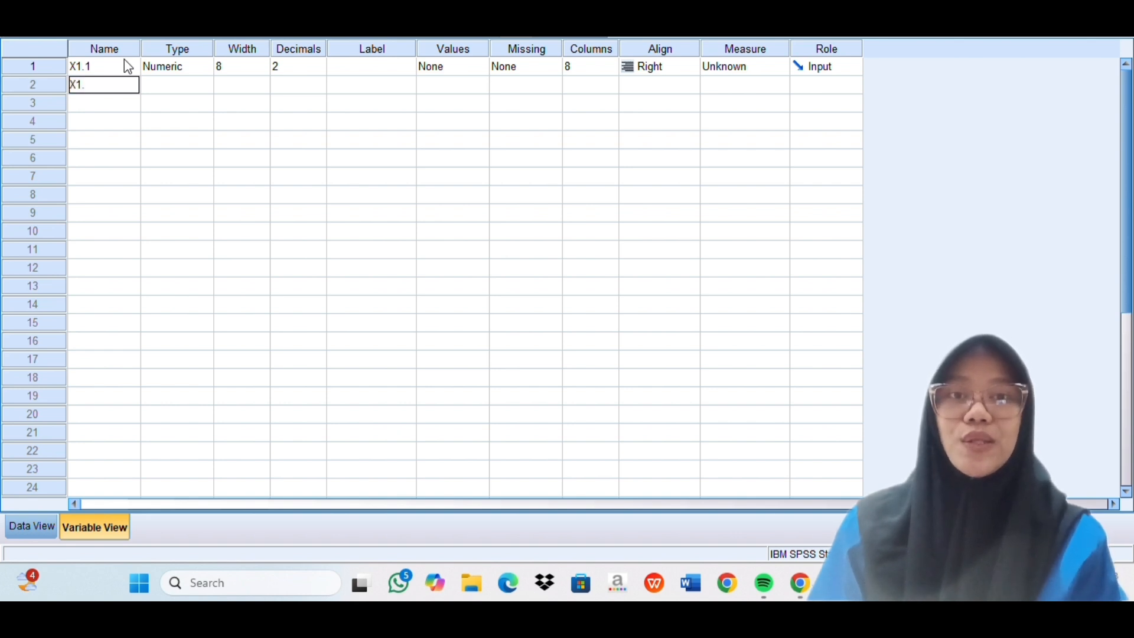
type(".2")
key("Return")
type("X1.3")
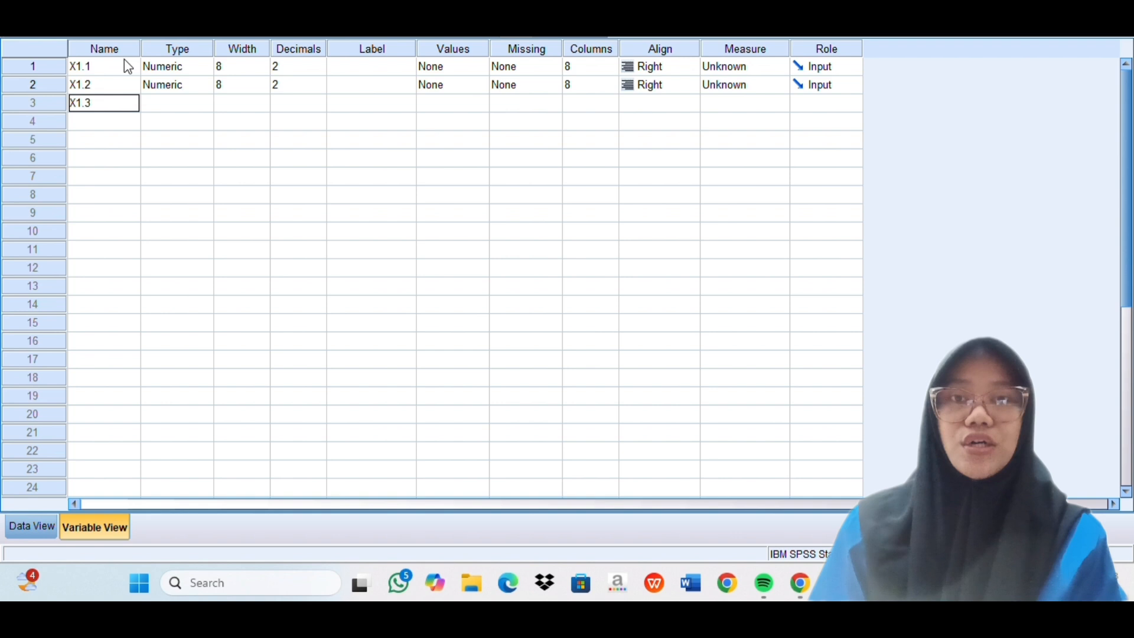
key("Return")
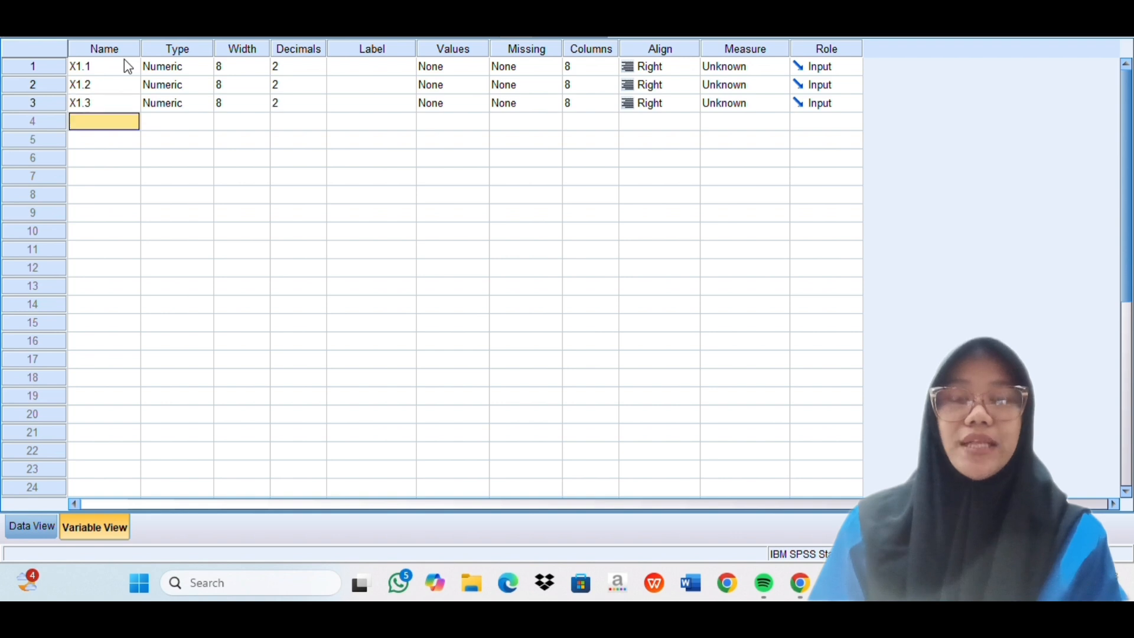
Complete the X1 group by adding variables named X1.4 in row 4 and TOTAL_X1 in row 5
type("X1")
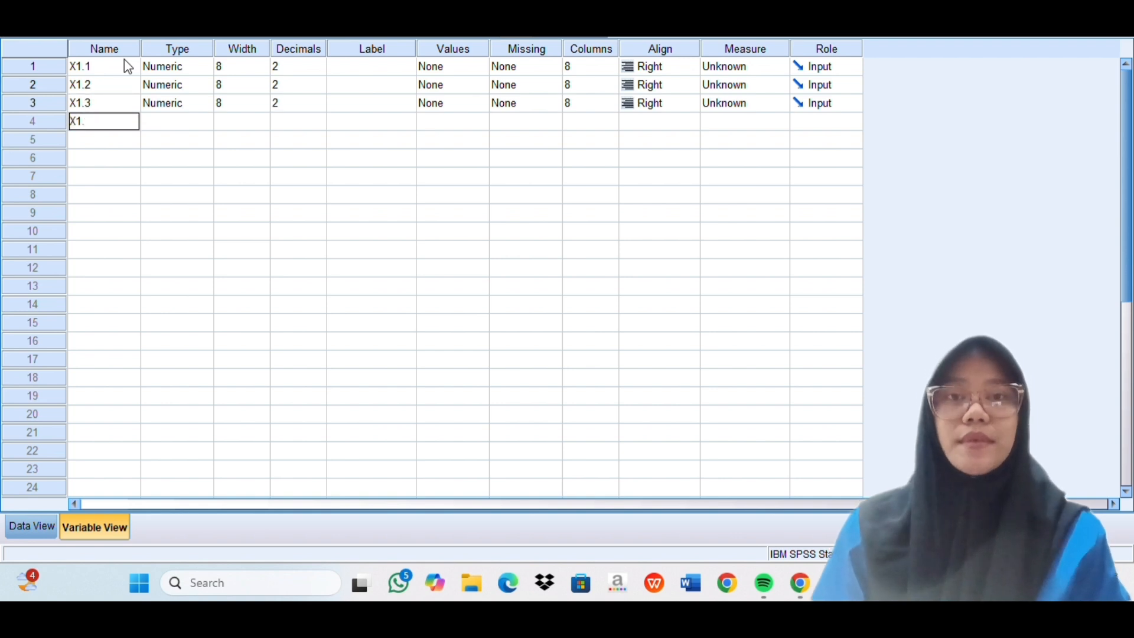
type(".3")
key("BackSpace")
type("4")
key("Return")
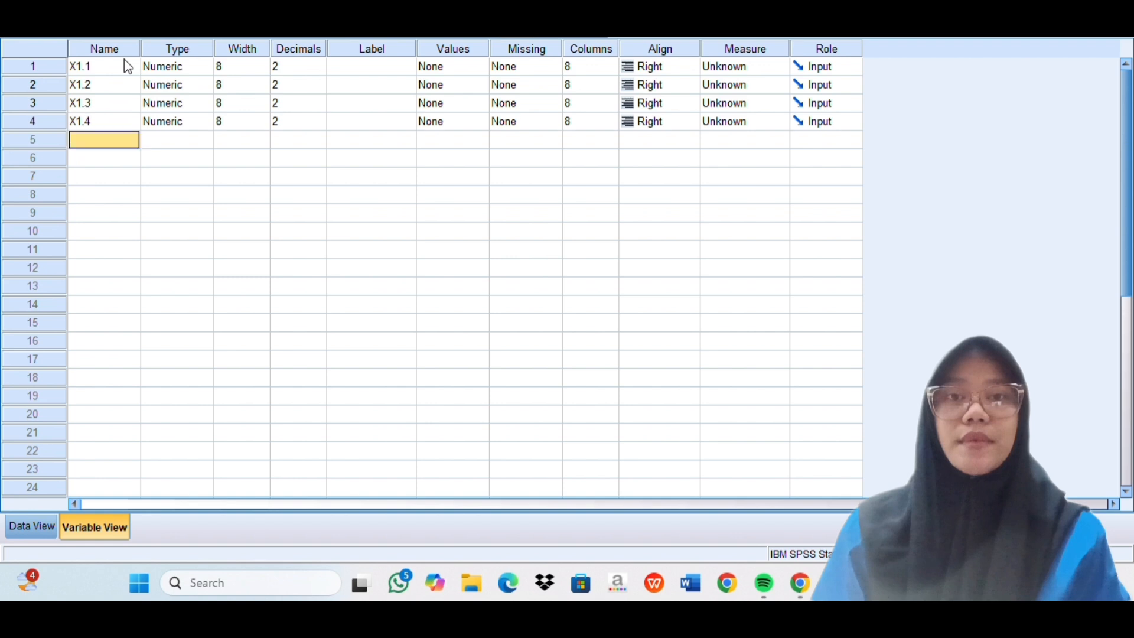
type("TOTAL_")
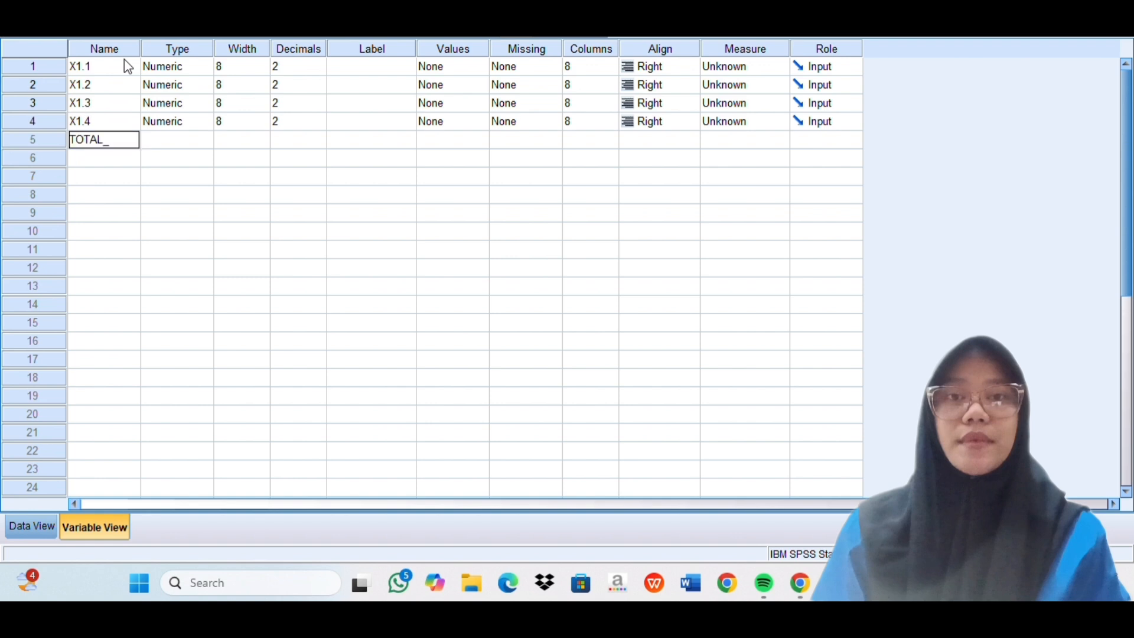
type("X1")
key("Return")
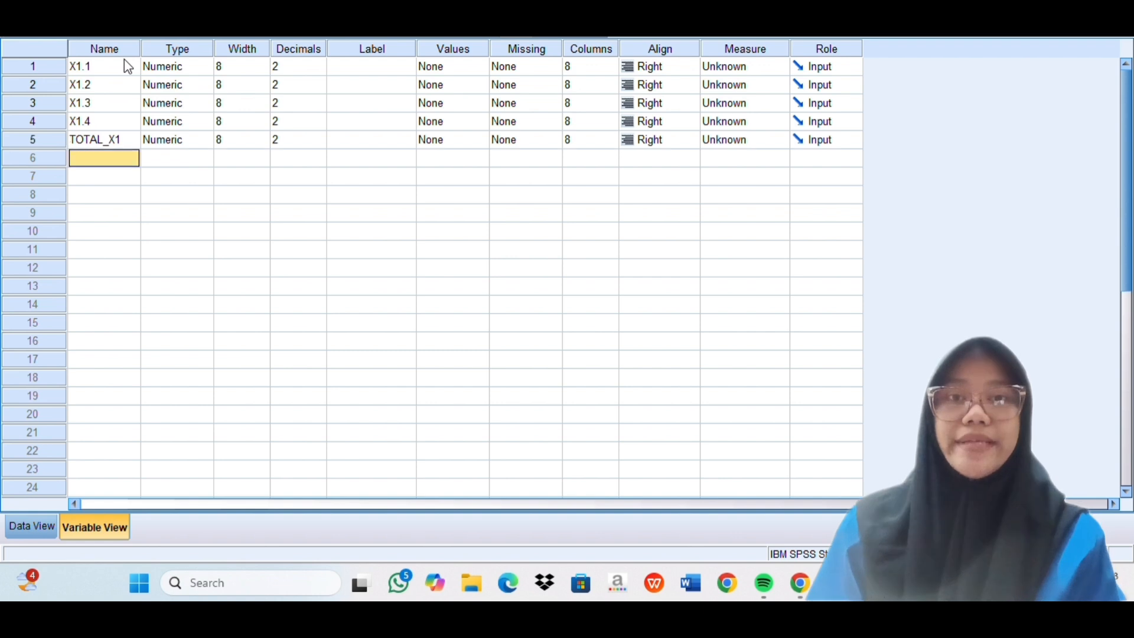
Start the X2 group by adding variables named X2.1 in row 6 and X2.2 in row 7
type("X2")
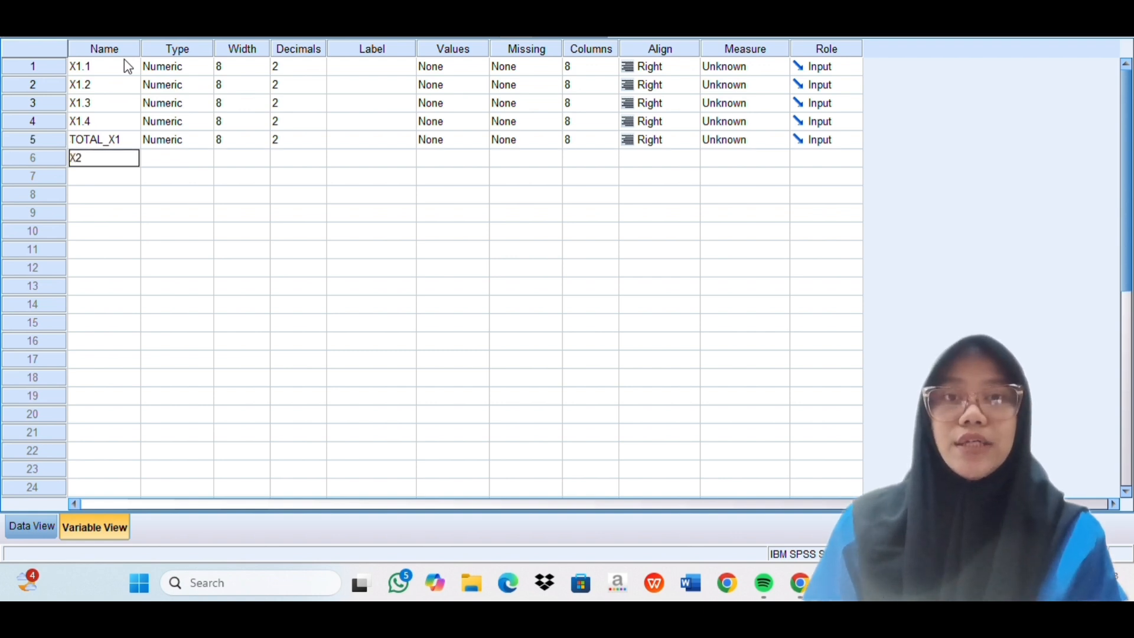
type(".1X")
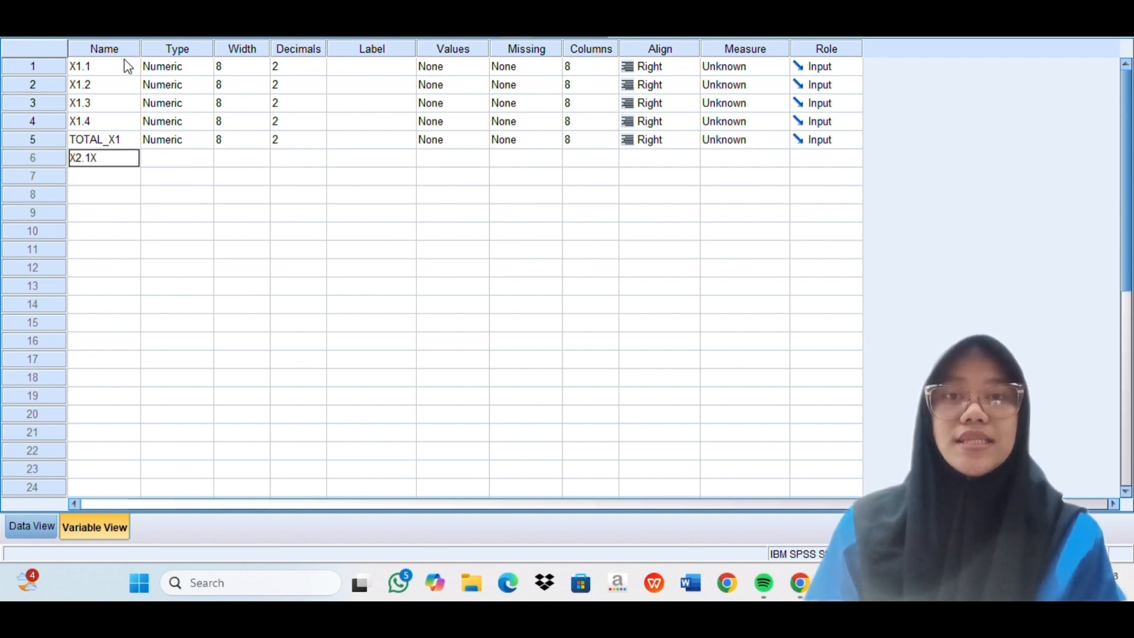
type("2.2")
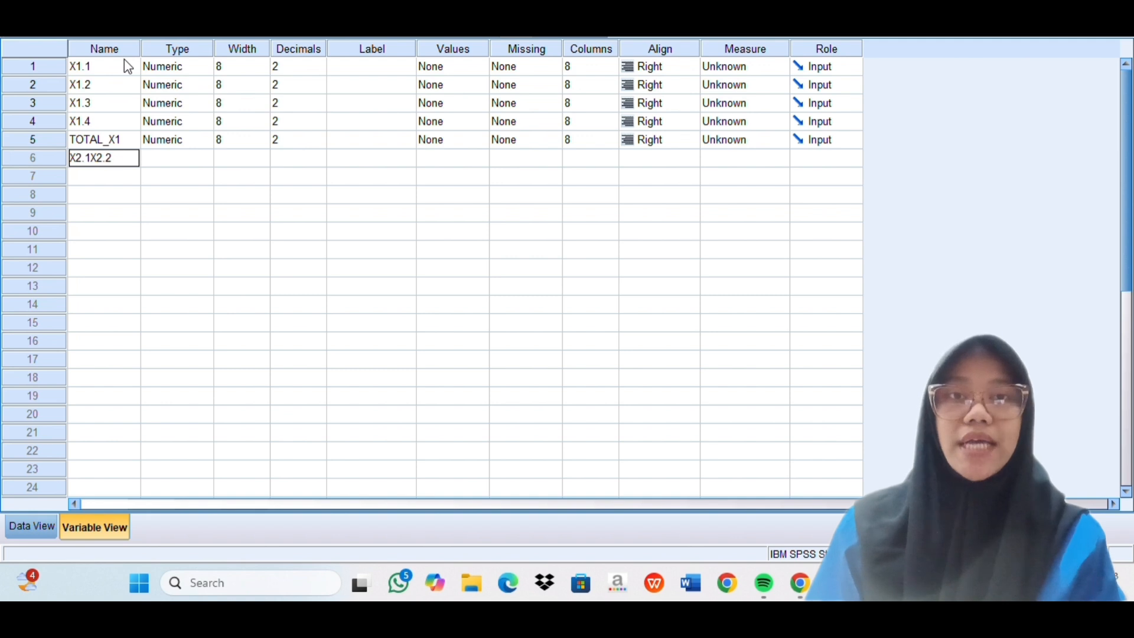
key("BackSpace")
key("BackSpace")
key("BackSpace")
key("BackSpace")
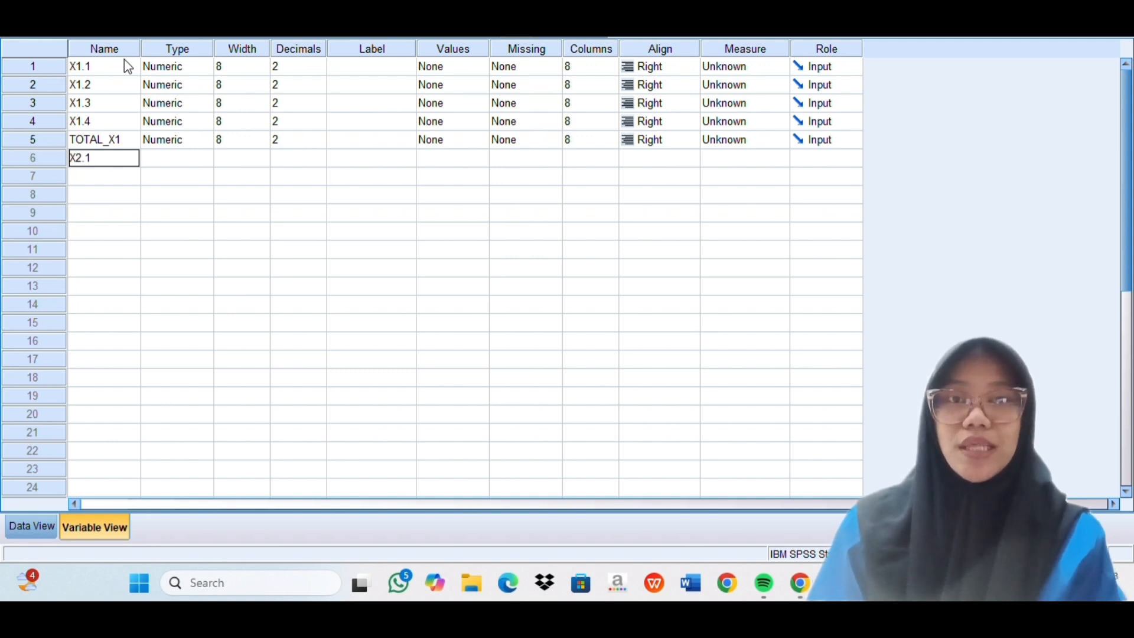
key("Return")
type("X2")
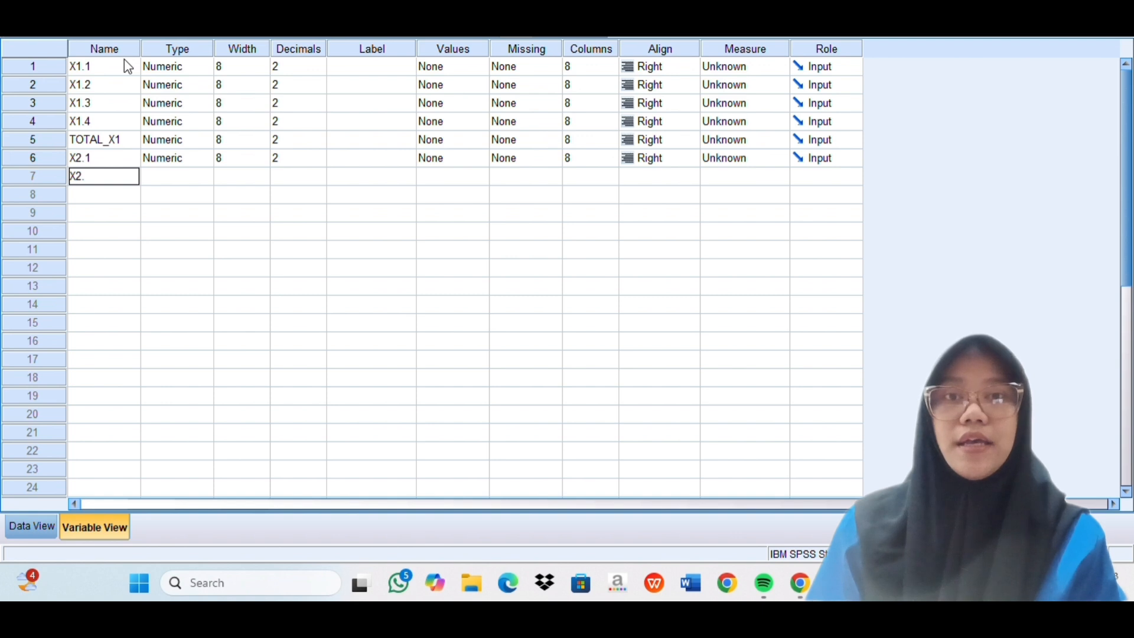
type(".2")
key("Return")
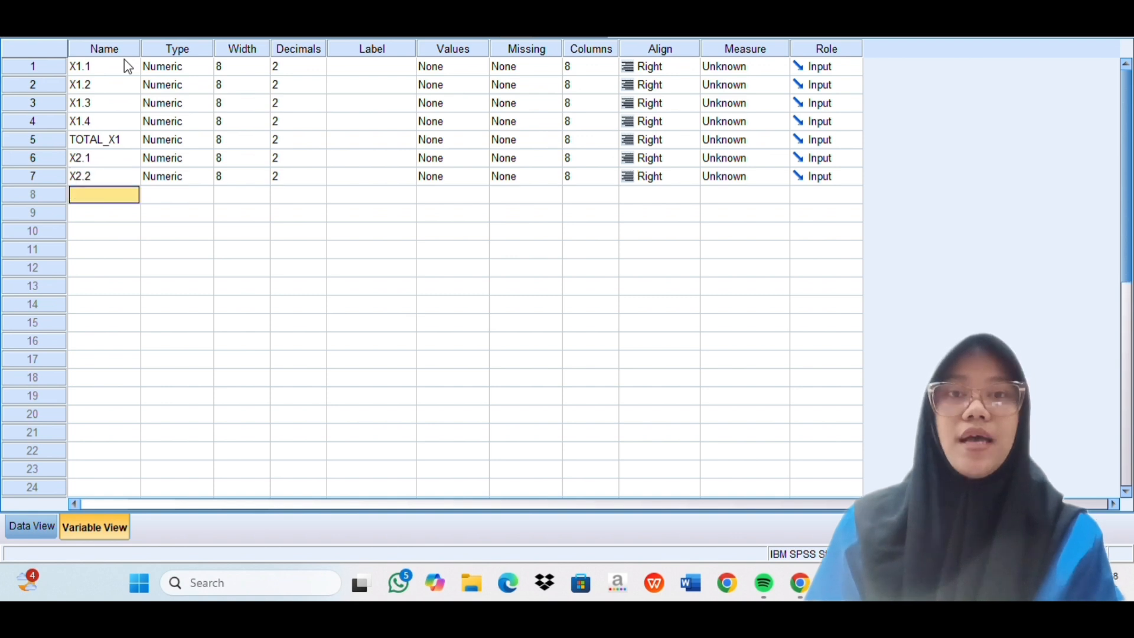
Complete the X2 group by adding variables named X2.3, X2.4 and TOTAL_X2 in rows 8 to 10
type("X2.3")
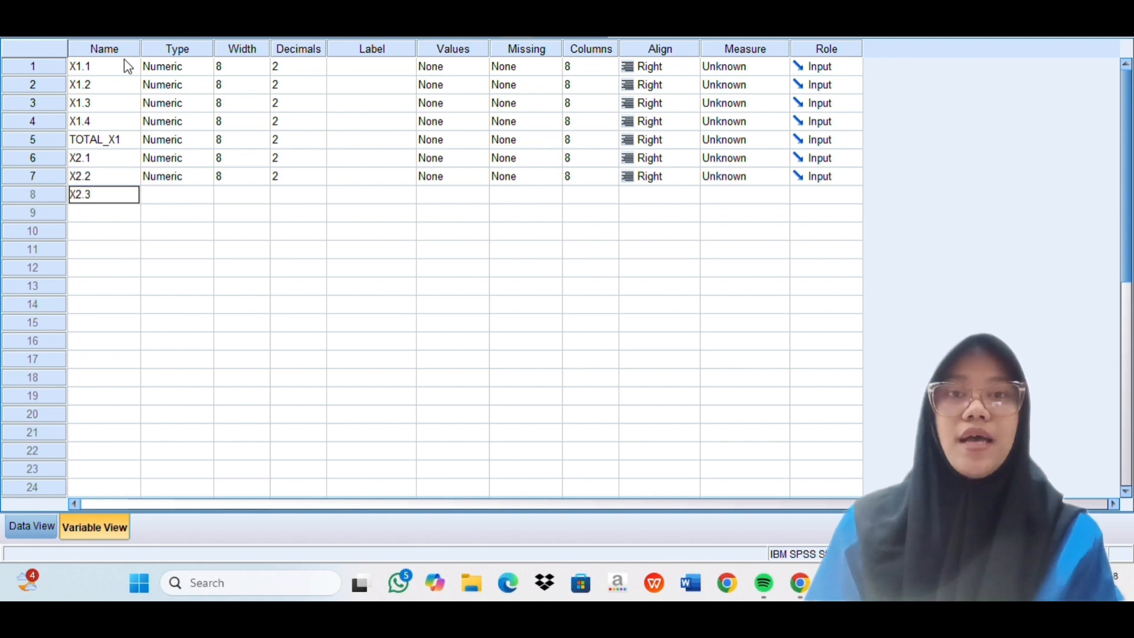
key("Return")
type("X")
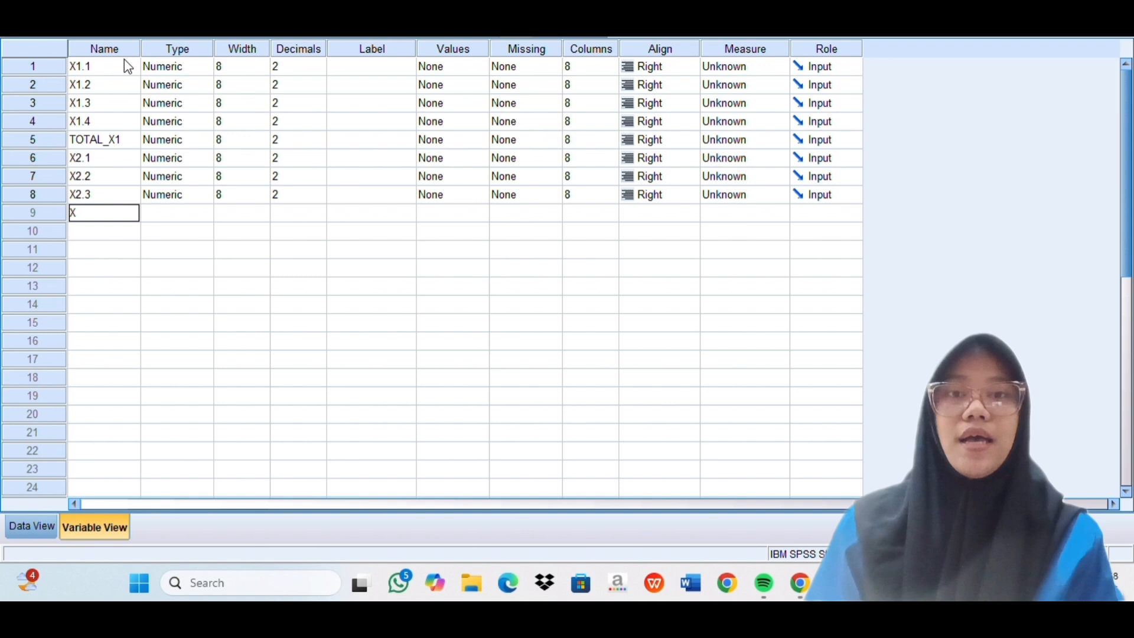
type("2.4")
key("Return")
type("TOTA")
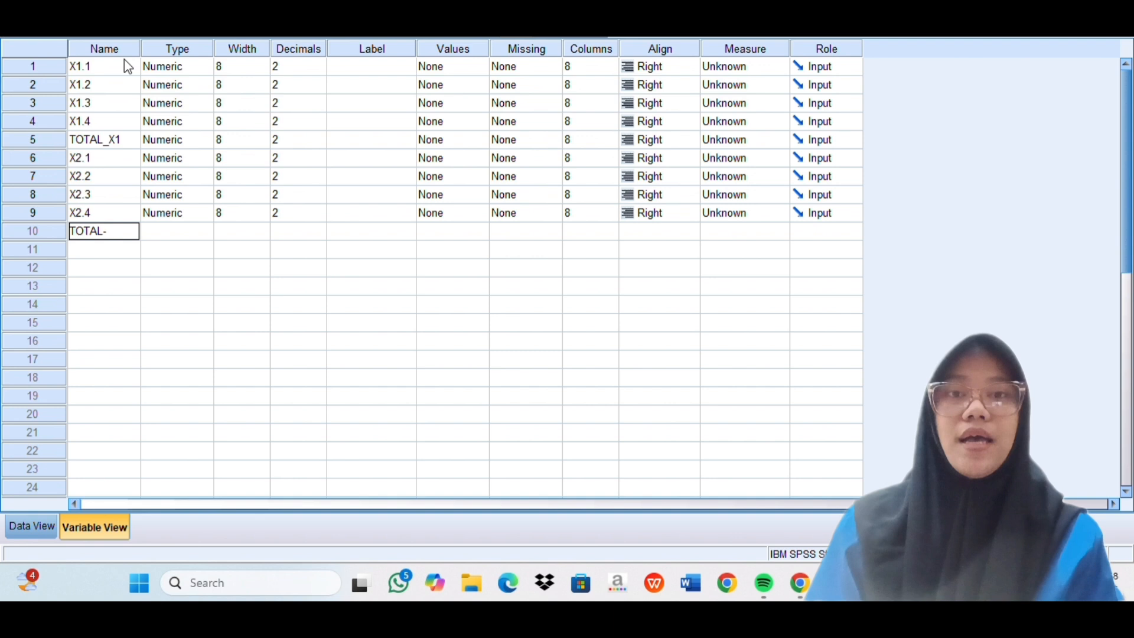
type("L_X")
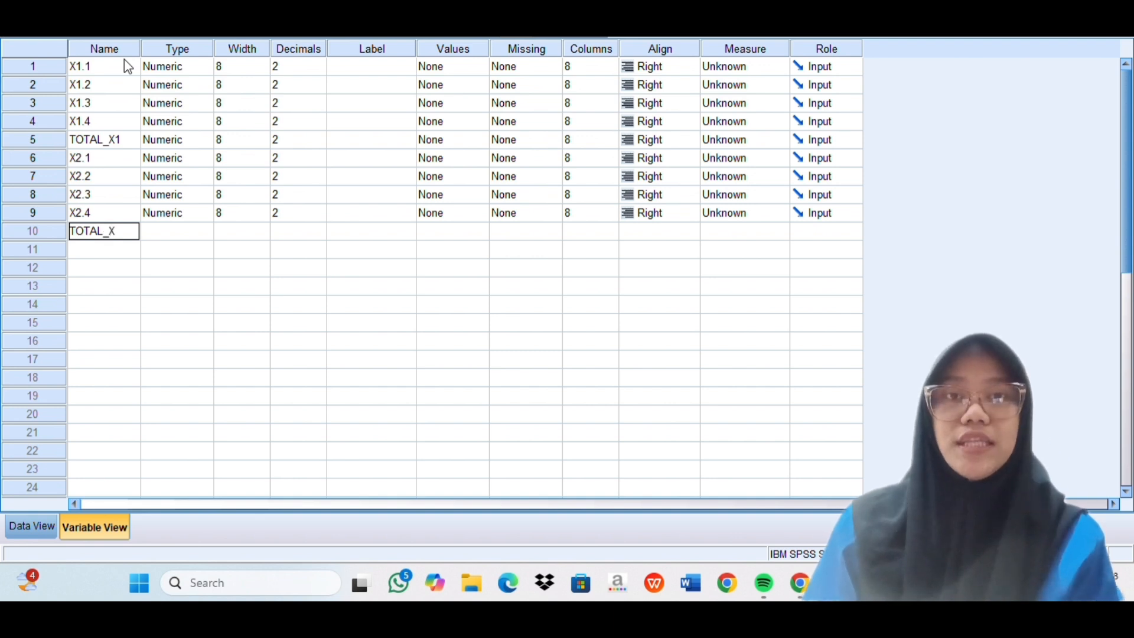
type("2")
key("Return")
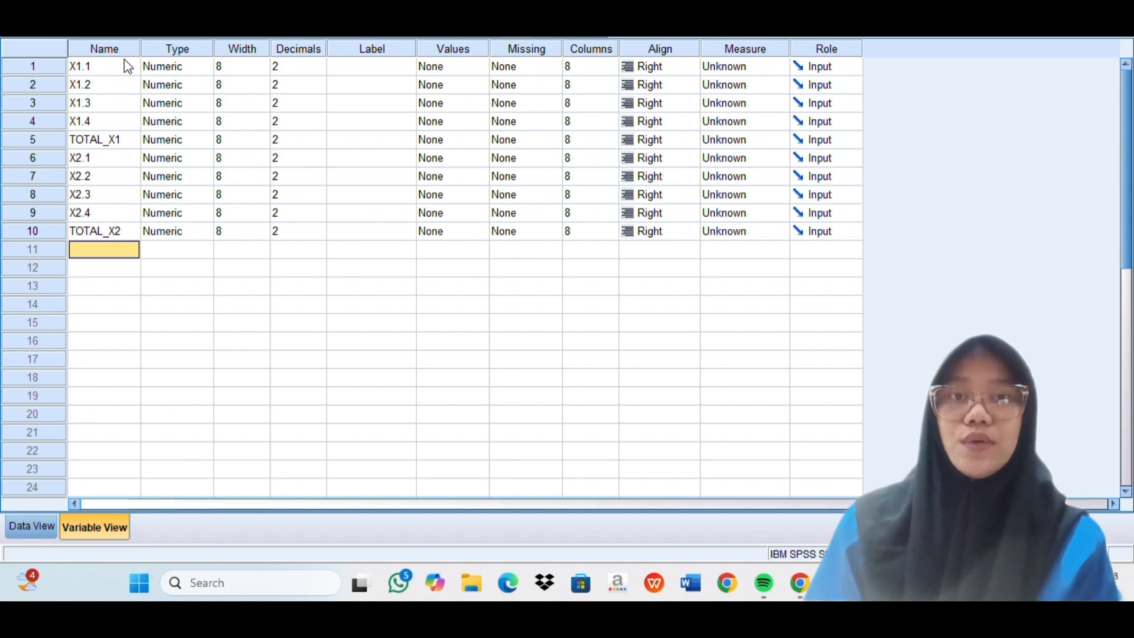
Add the dependent variables Y1, Y2 and TOTAL_Y in rows 11 to 13
type("Y1")
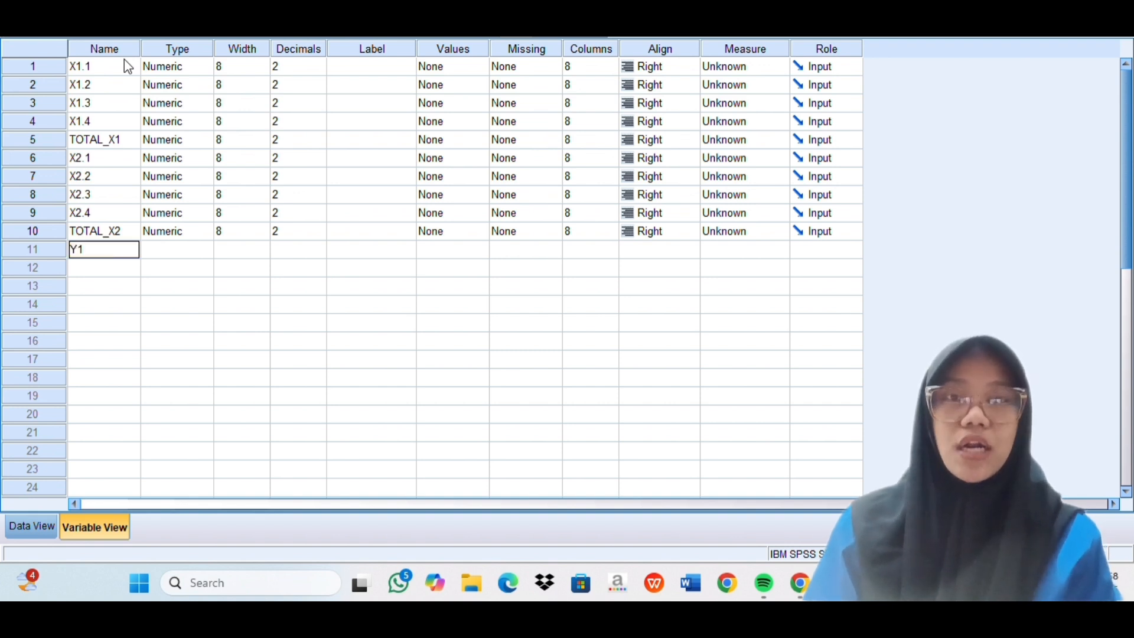
key("Return")
type("Y2")
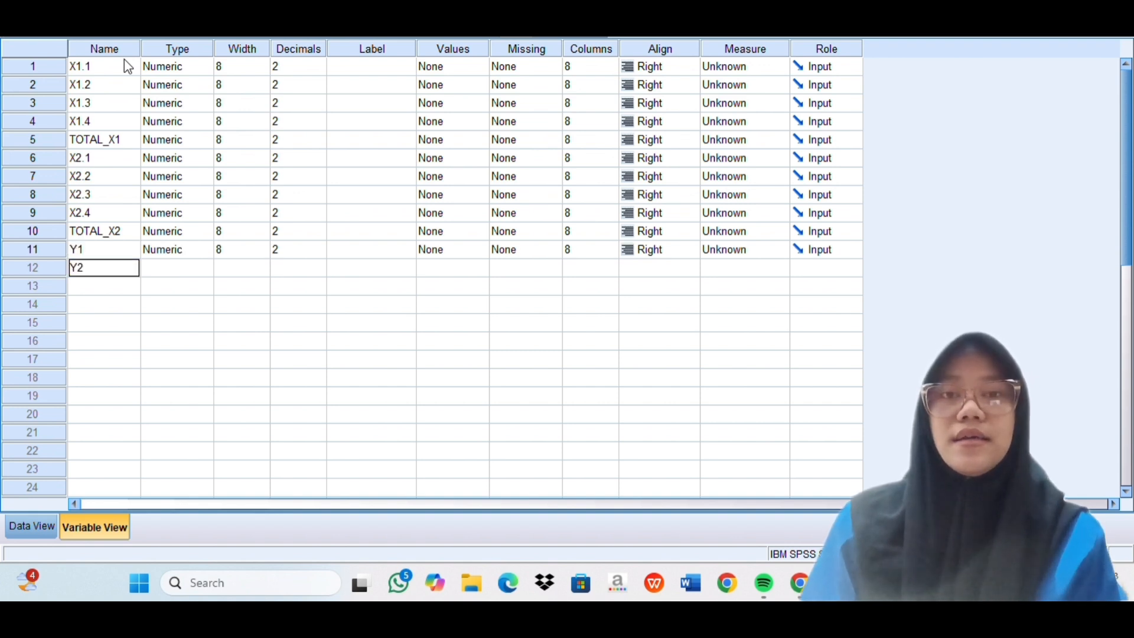
key("Return")
type("TOTAL_Y")
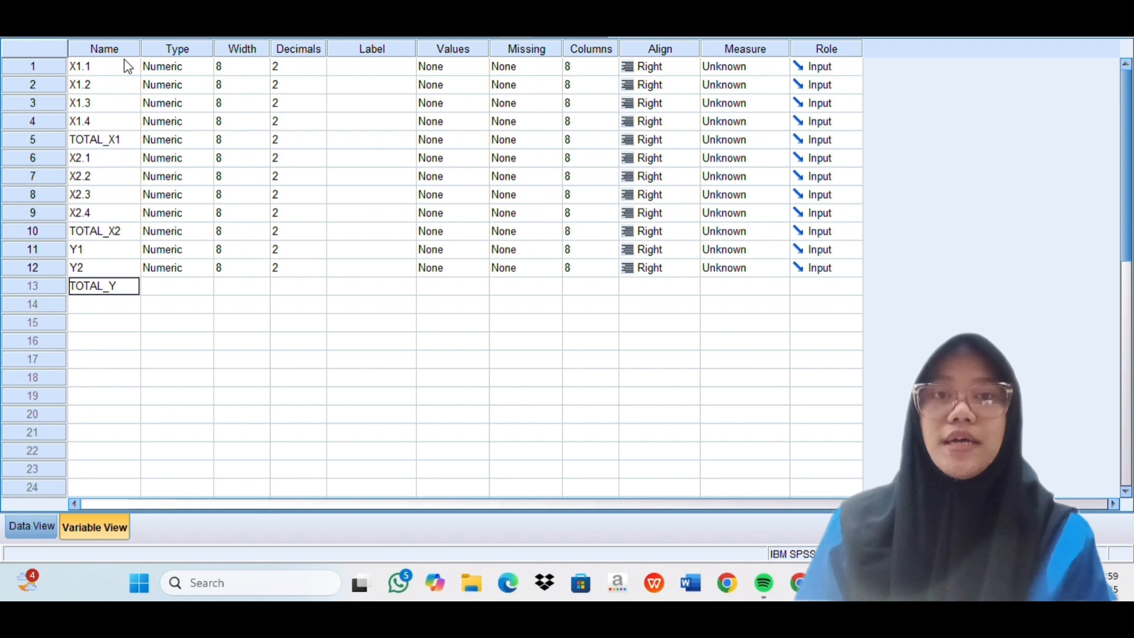
key("Return")
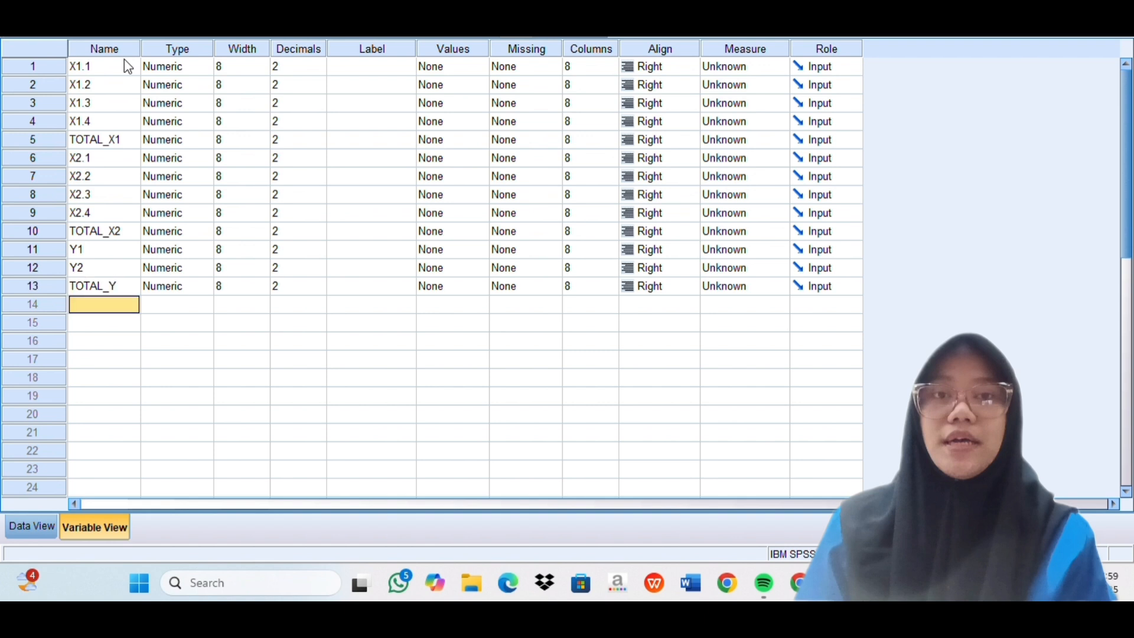
Set the decimals to 0 for the X1 group, from X1.1 through TOTAL_X1
left_click(281, 56)
left_click(291, 64)
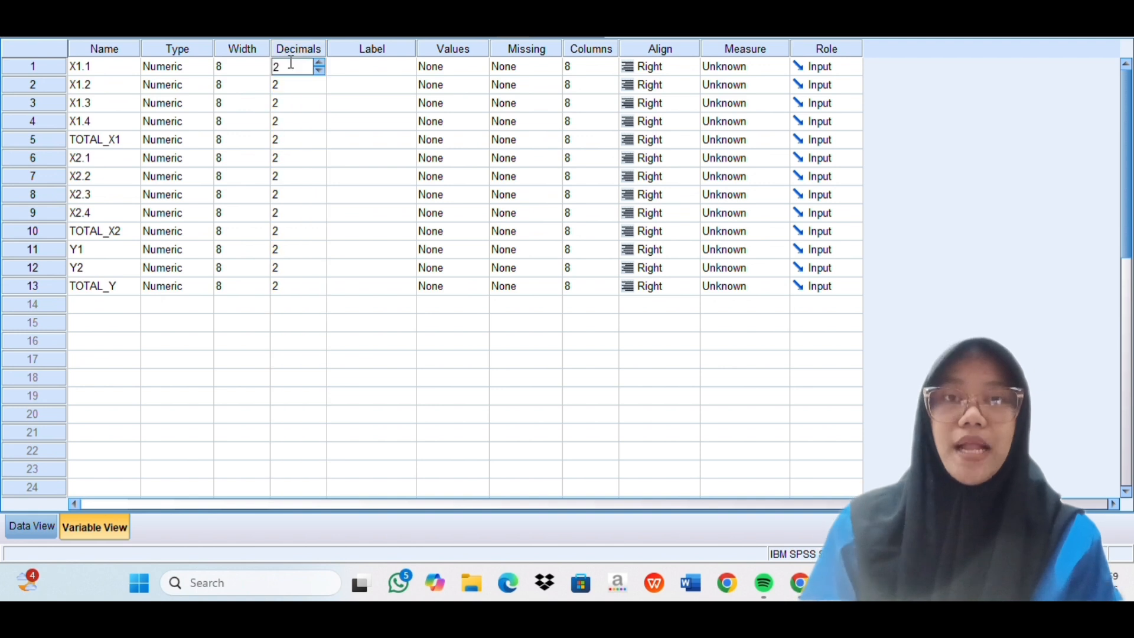
key("BackSpace")
type("0")
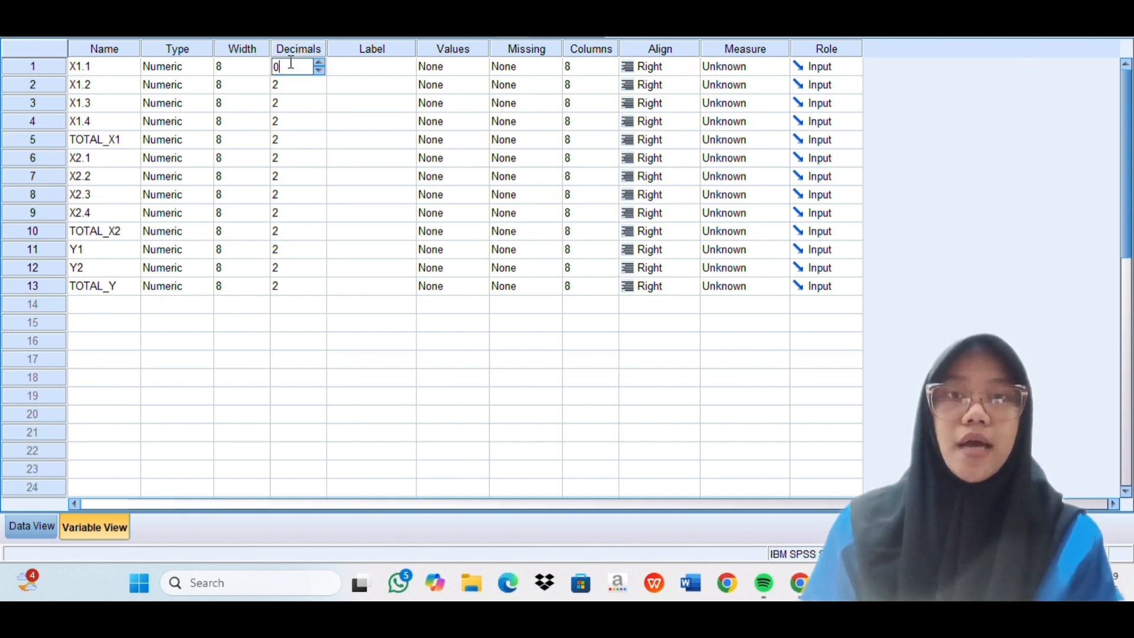
key("Down")
type("0")
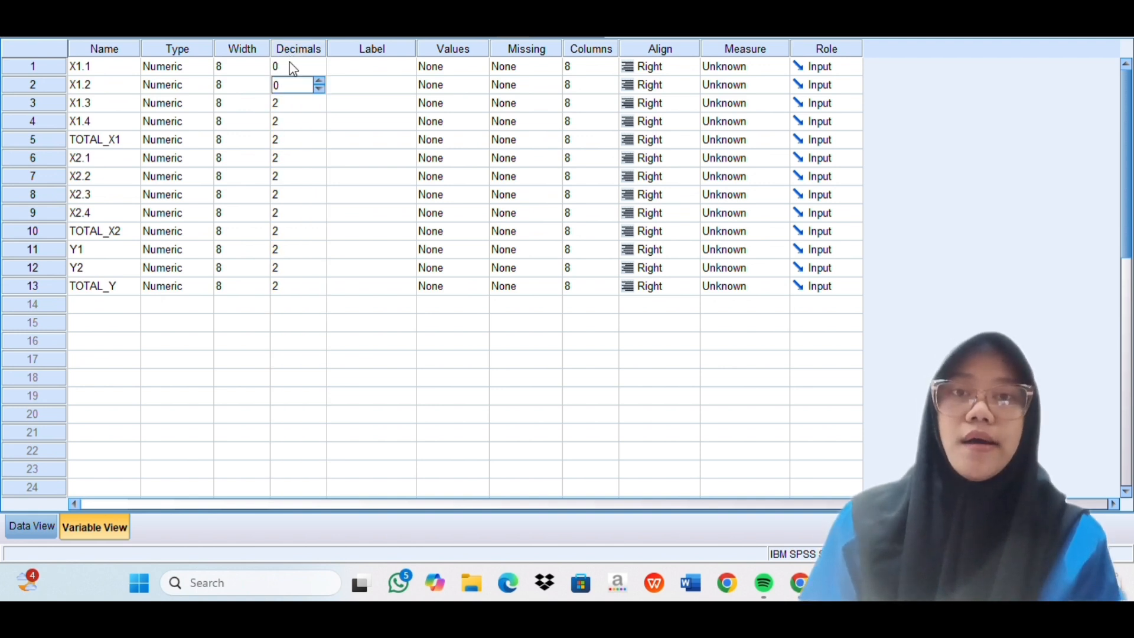
key("Down")
type("0")
key("Down")
type("0")
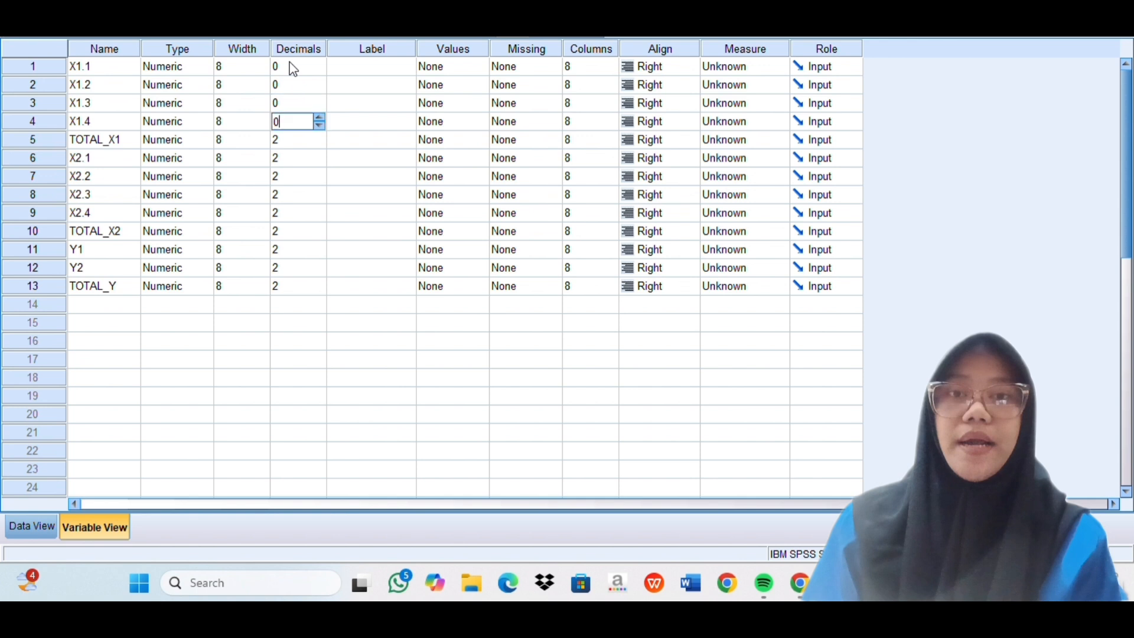
key("Down")
type("0")
Set the decimals to 0 for the X2 group, from X2.1 through TOTAL_X2
key("Down")
type("0")
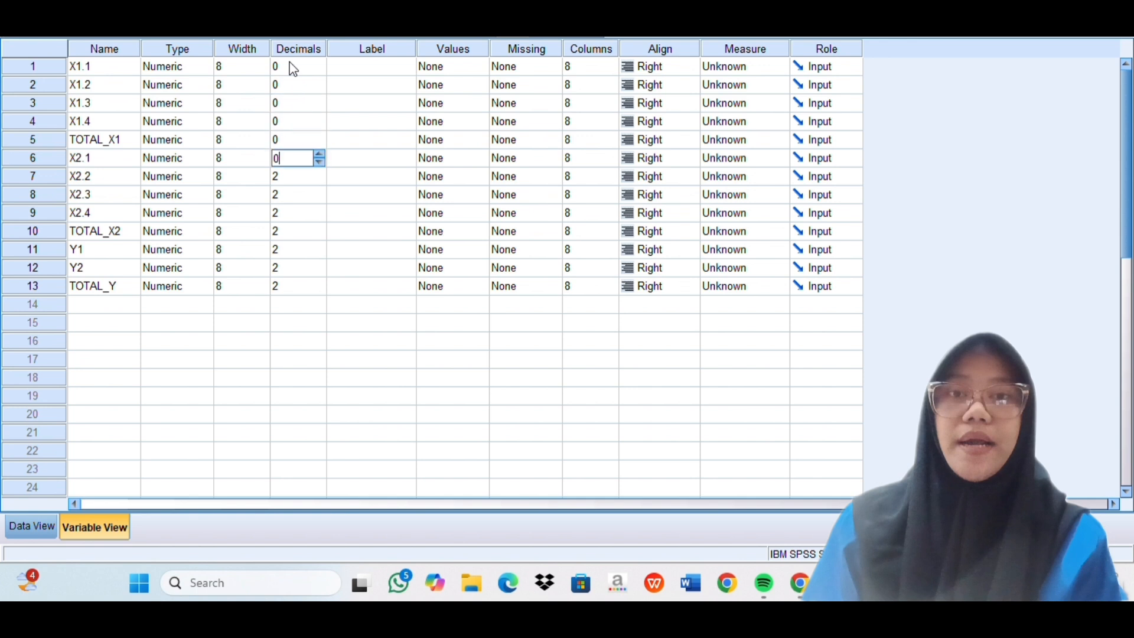
key("Down")
type("0")
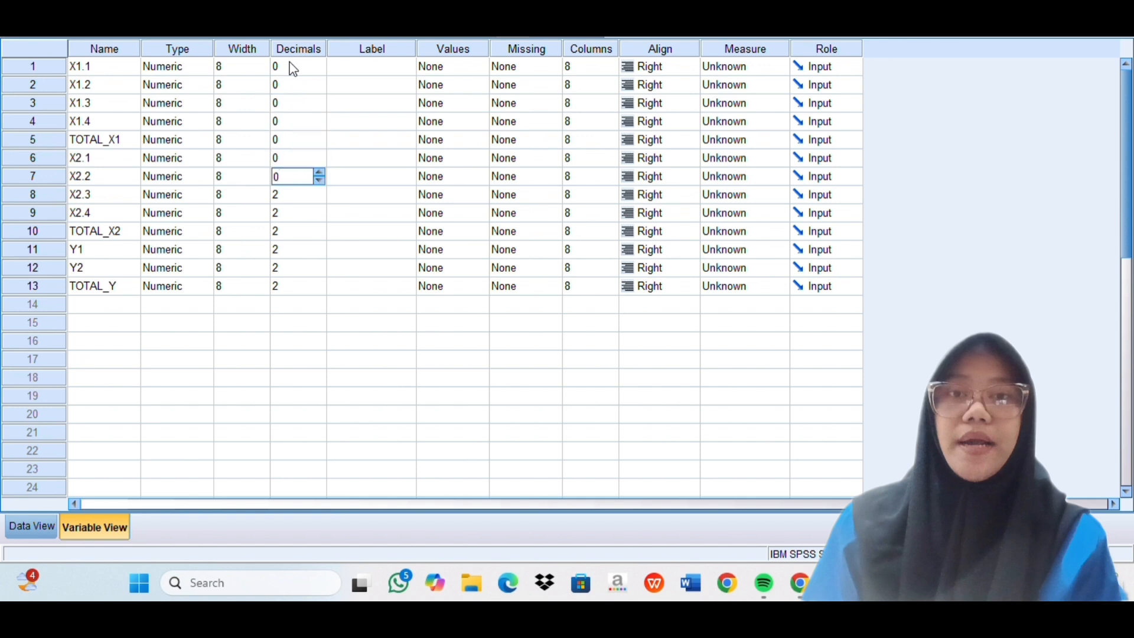
key("Down")
type("0")
key("Down")
type("0")
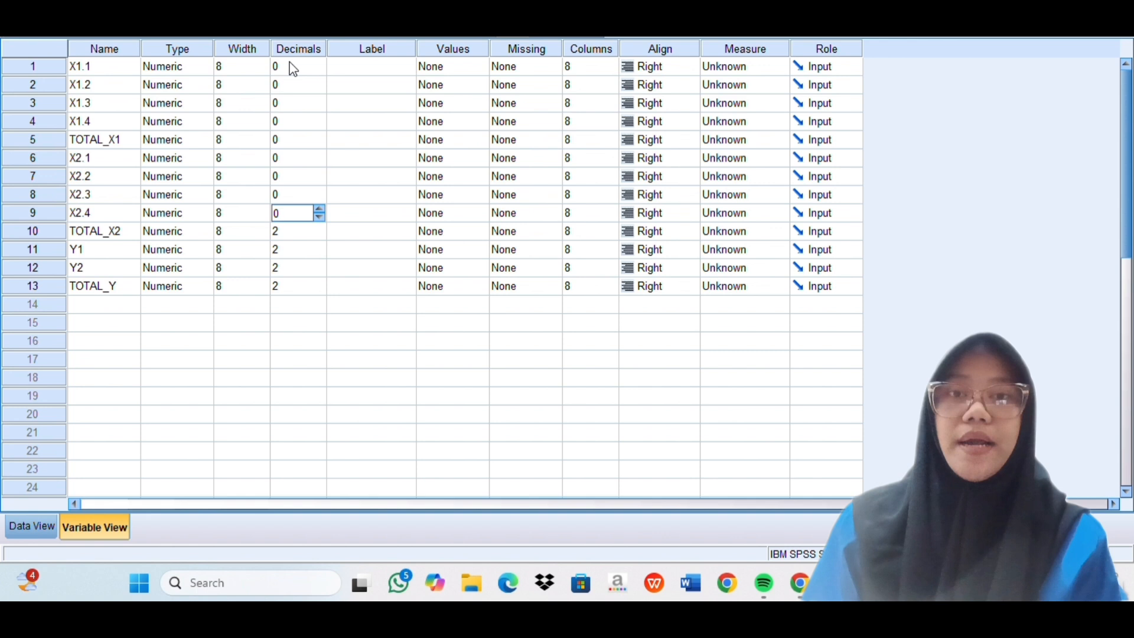
key("Down")
type("0")
Set the decimals to 0 for the variables Y1, Y2 and TOTAL_Y
key("Down")
type("0")
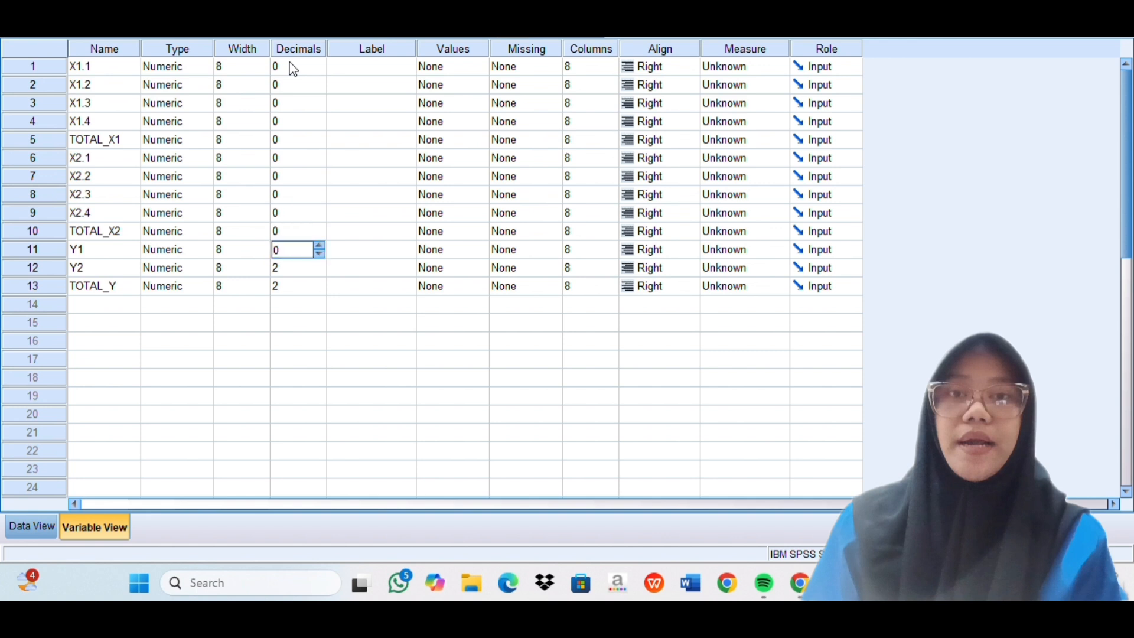
key("Down")
type("0")
key("Down")
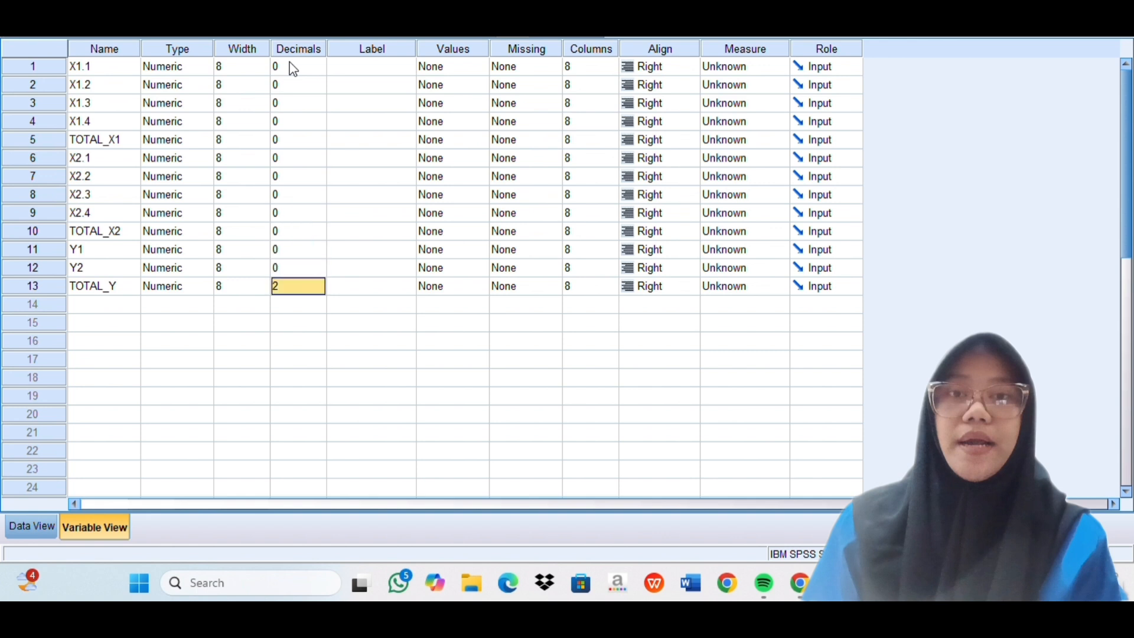
type("0")
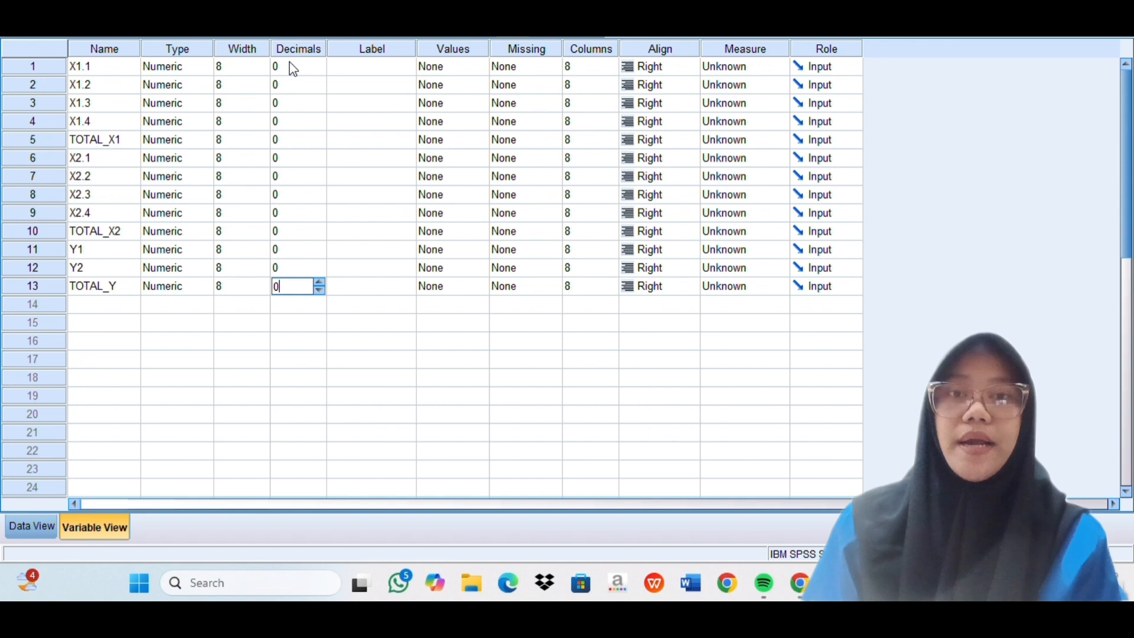
key("Up")
key("Up")
key("Up")
key("Up")
key("Up")
key("Up")
key("Up")
key("Up")
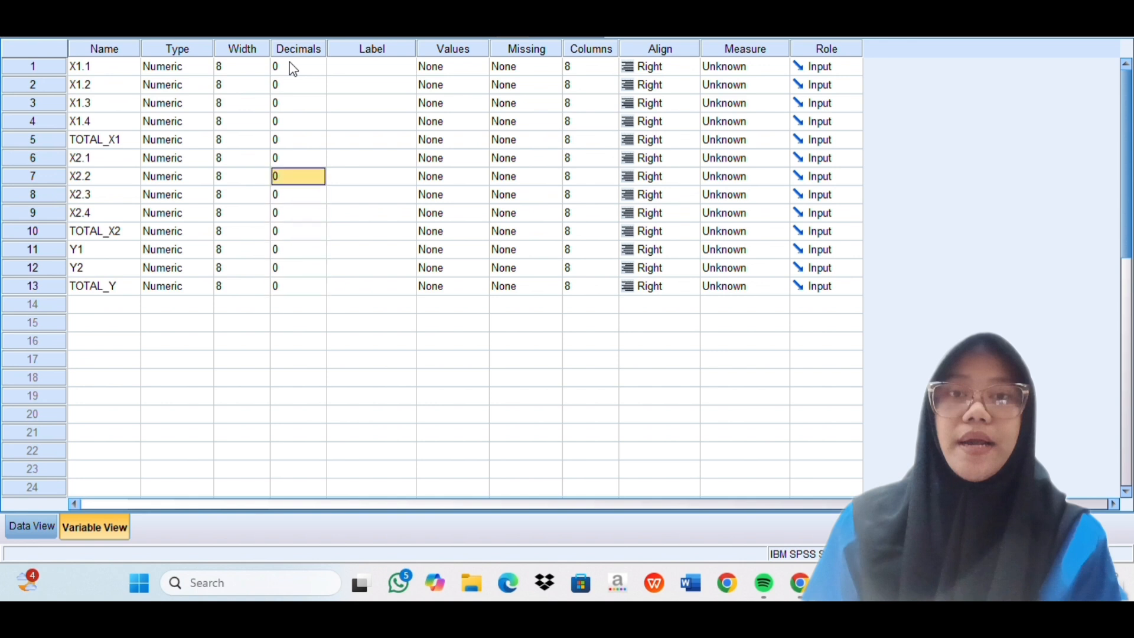
key("Up")
key("Up")
key("Up")
key("Up")
left_click(291, 64)
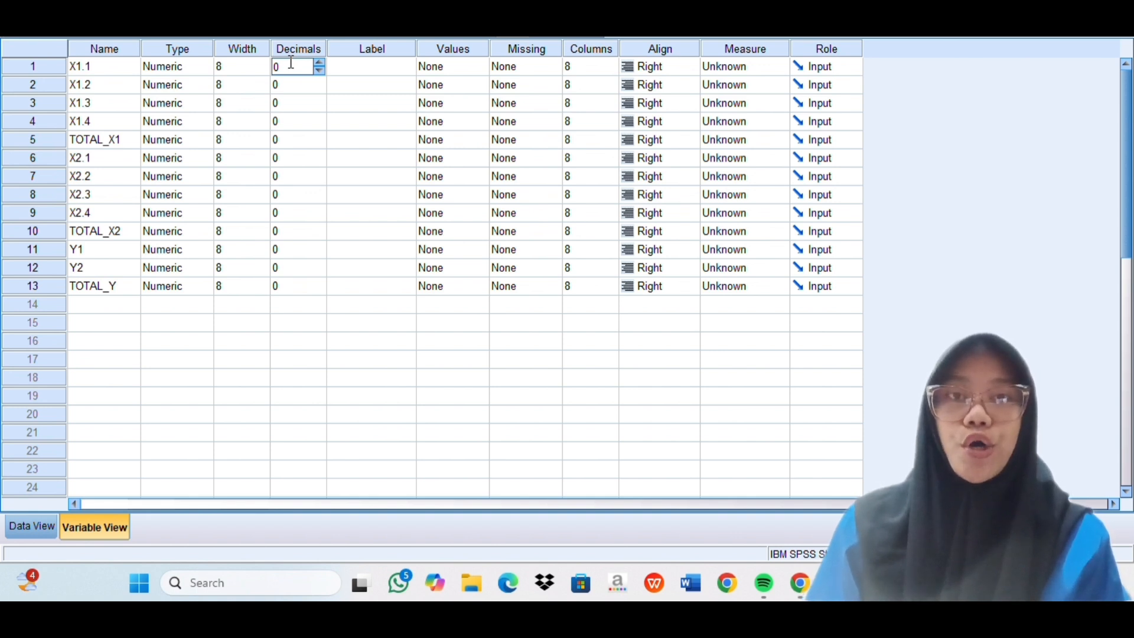
key("Escape")
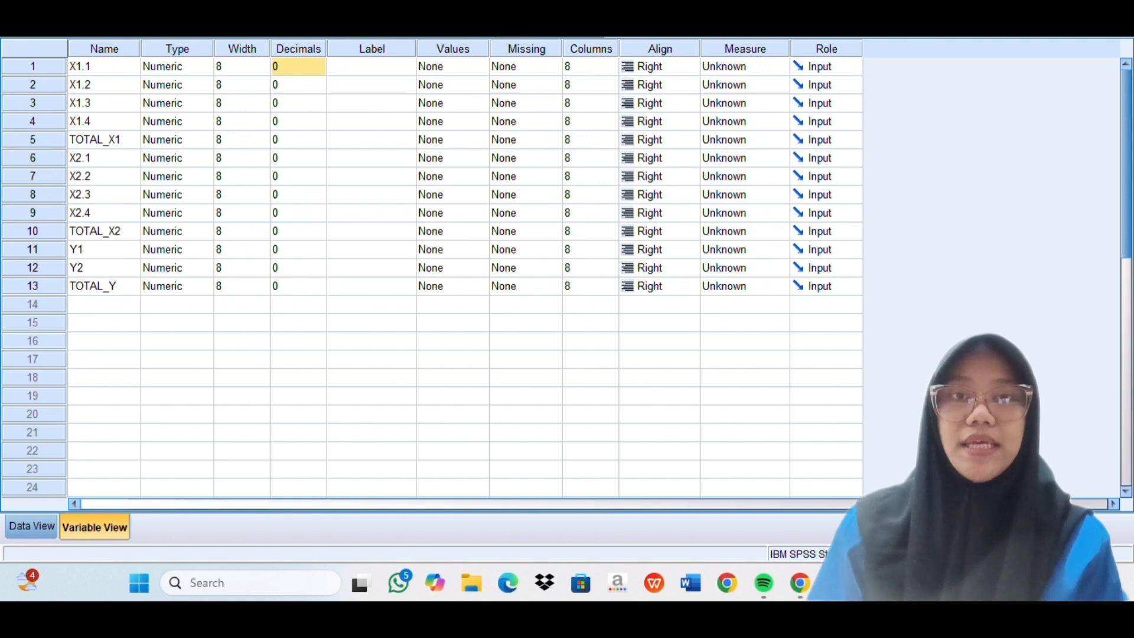
Label the variable TOTAL_X1 as Harga
left_click(349, 142)
type("h")
key("BackSpace")
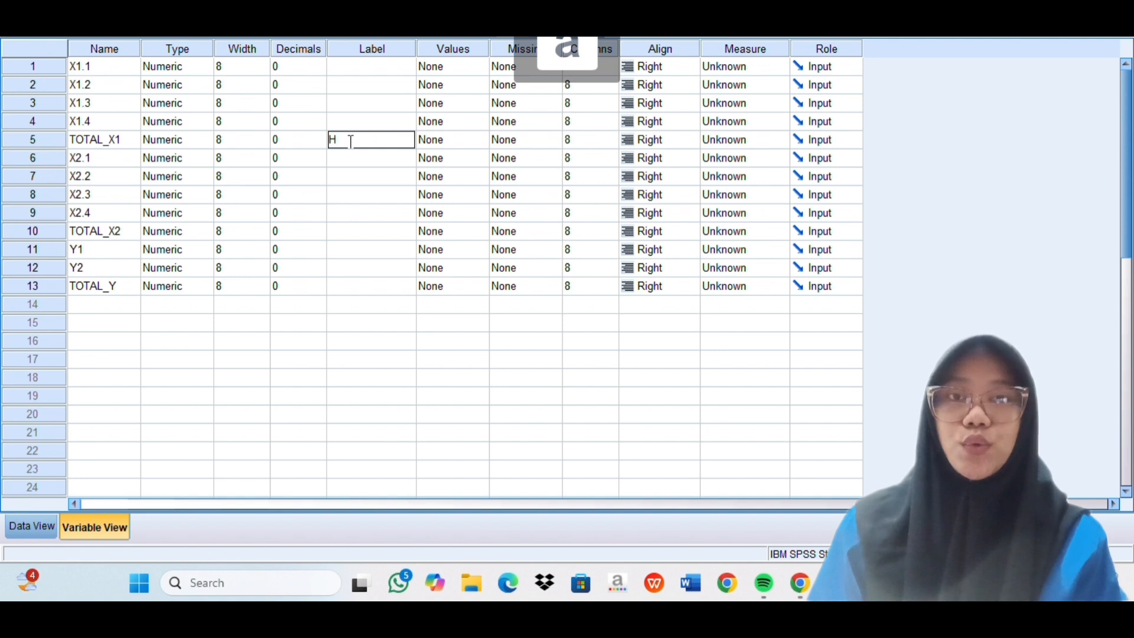
type("Harga")
key("Return")
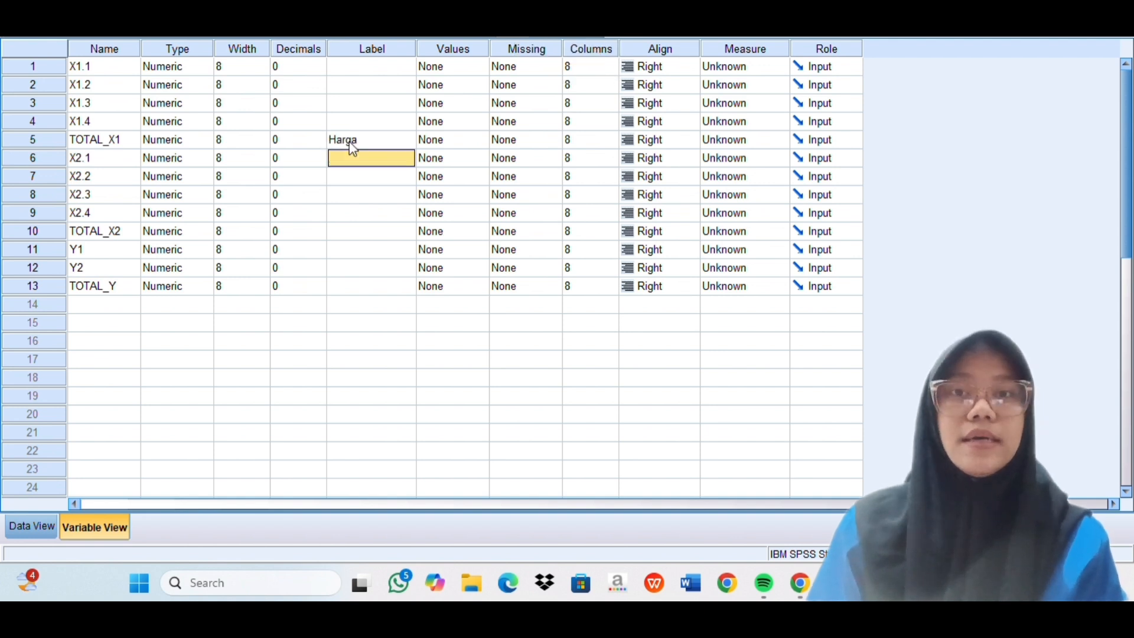
Label the variable TOTAL_X2 as Kualitas
key("Return")
key("Down")
key("Down")
key("Down")
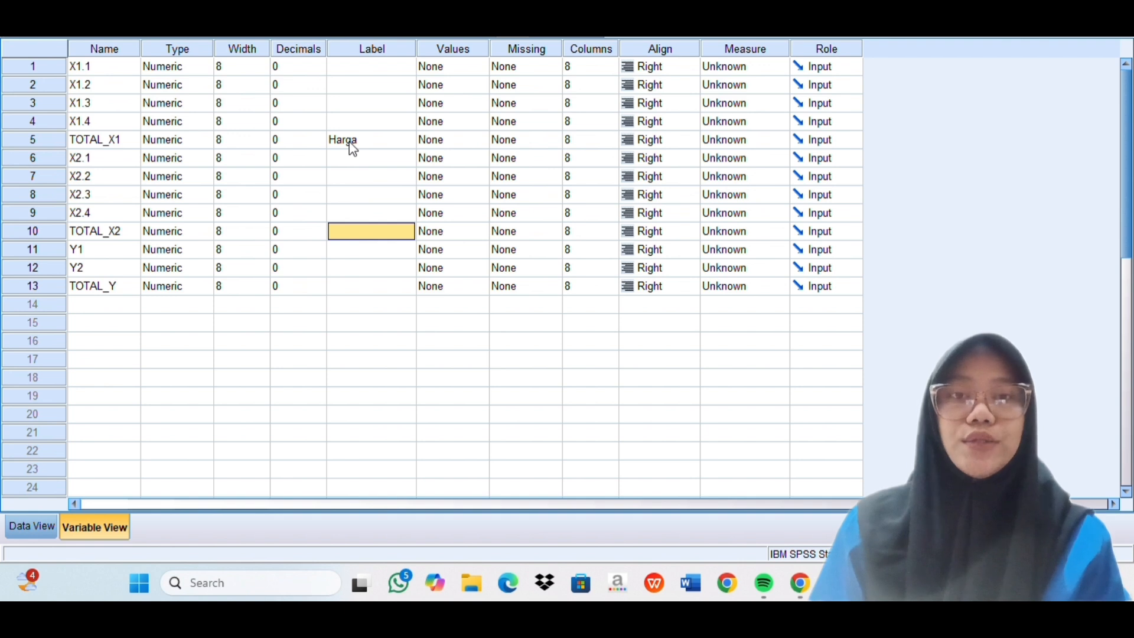
type("Kuali")
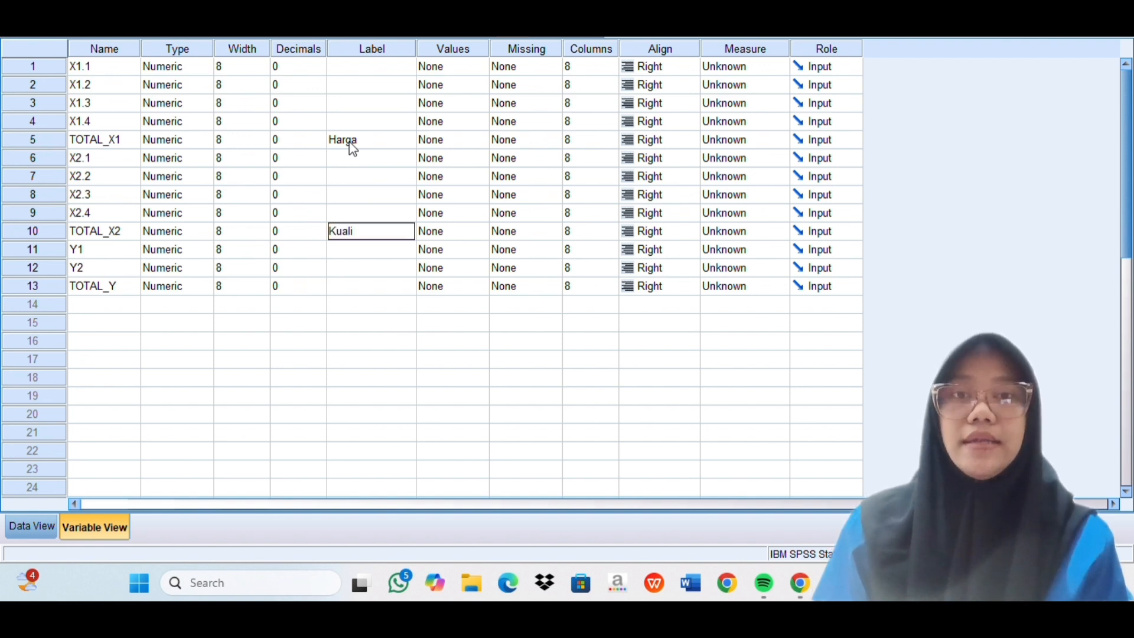
Label the variable TOTAL_Y as Penjualanan
key("Down")
key("Down")
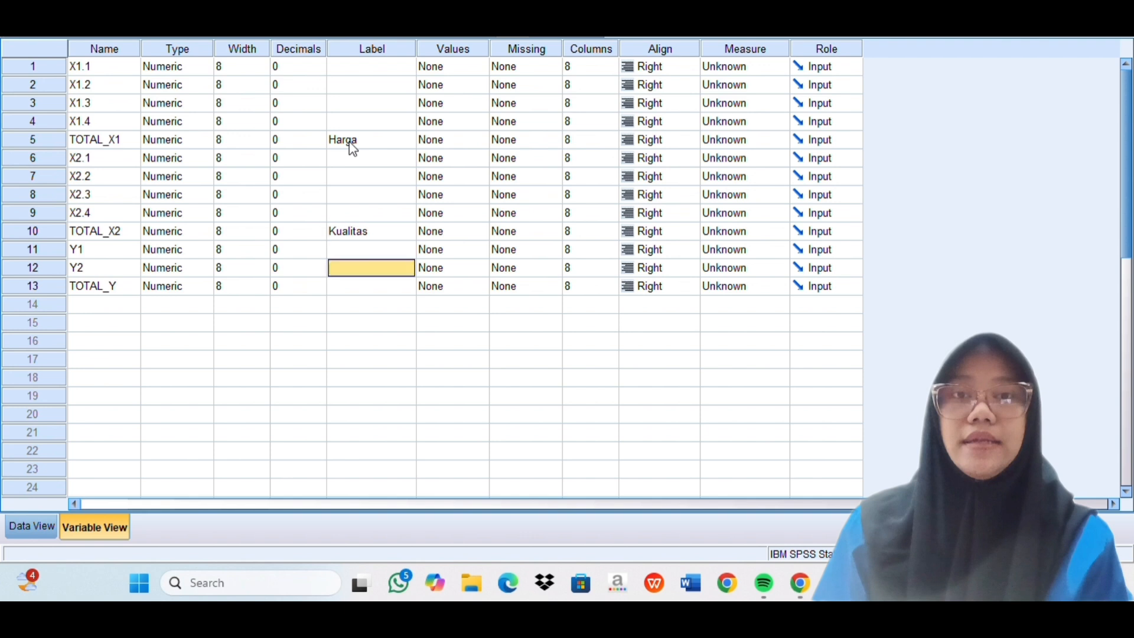
key("Down")
type("Pen")
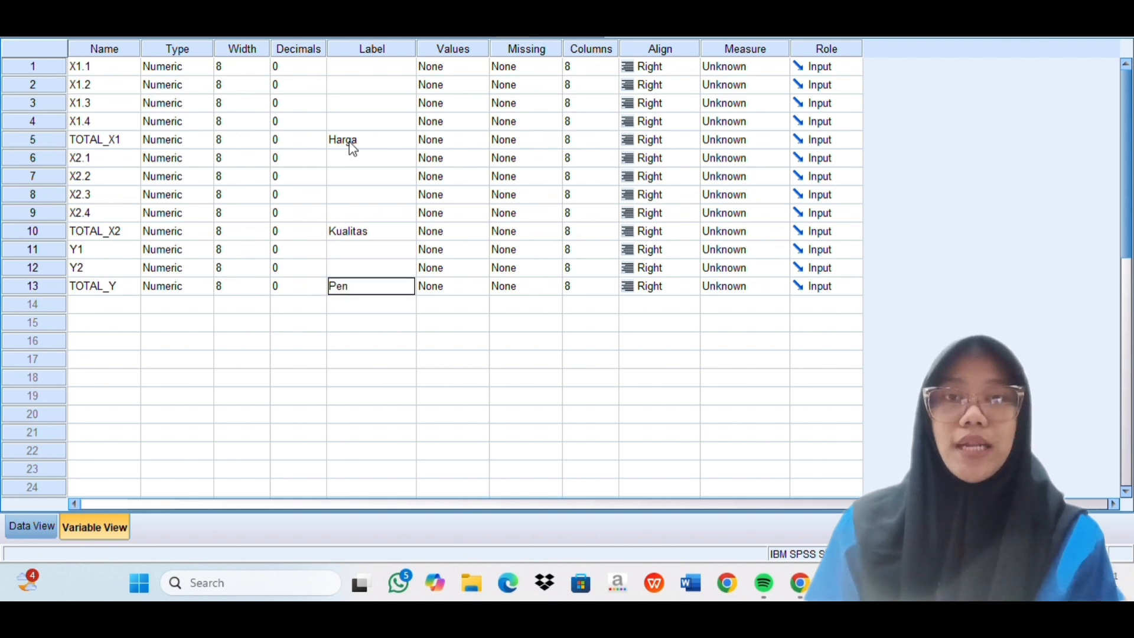
type("jualanan")
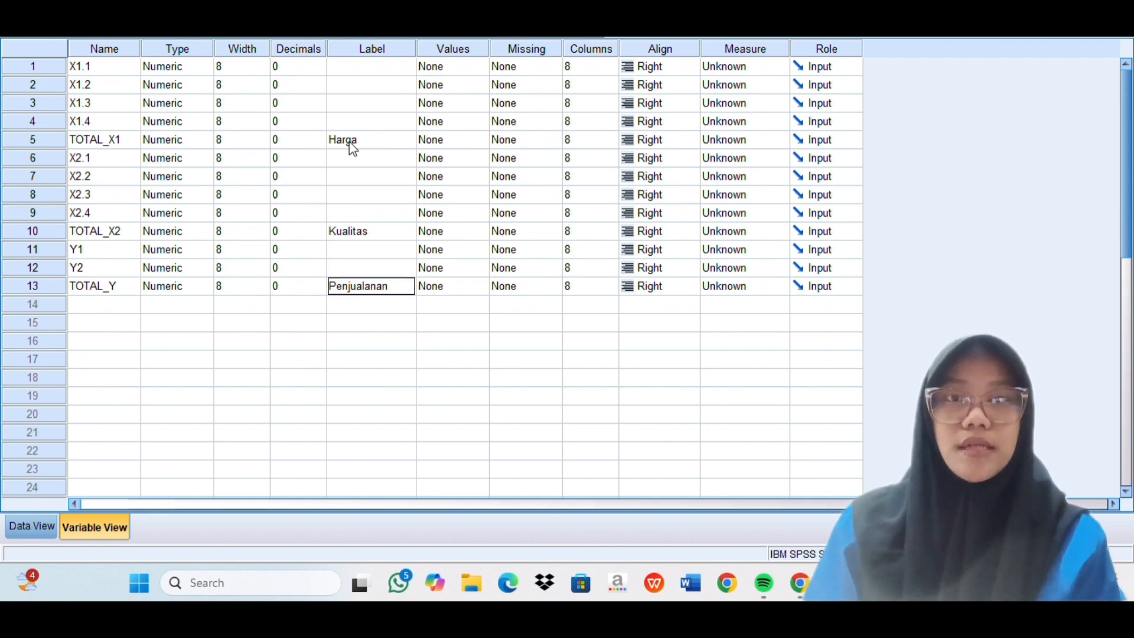
key("Return")
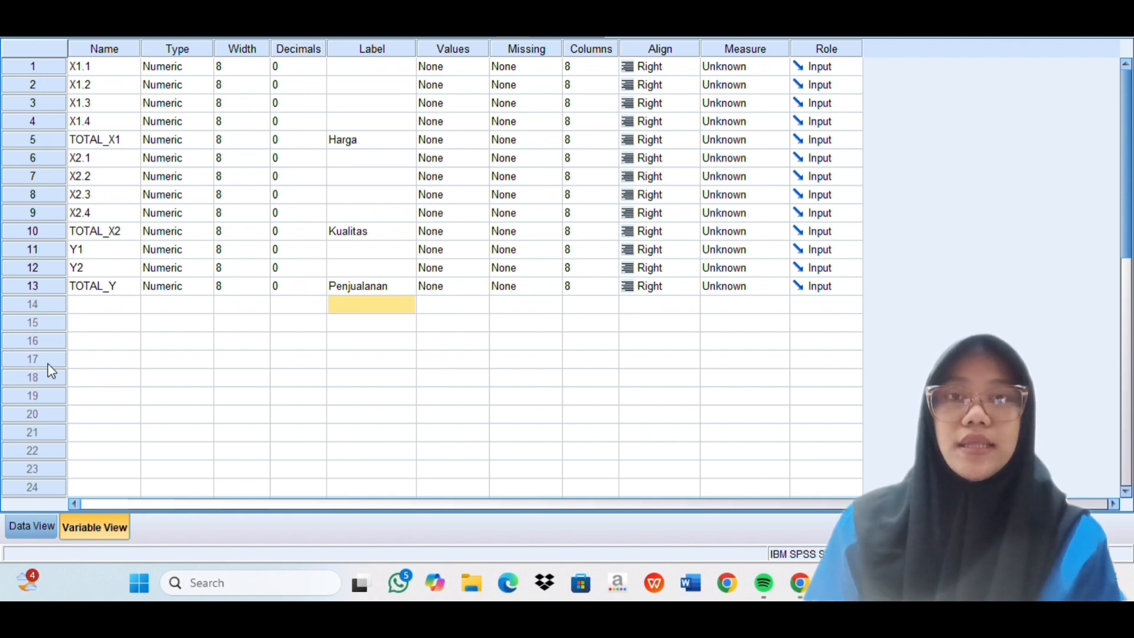
Show the empty data grid and copy the responses and totals in B4:N119 from the Hasil Real Kuesioner sheet in Google Sheets
left_click(29, 526)
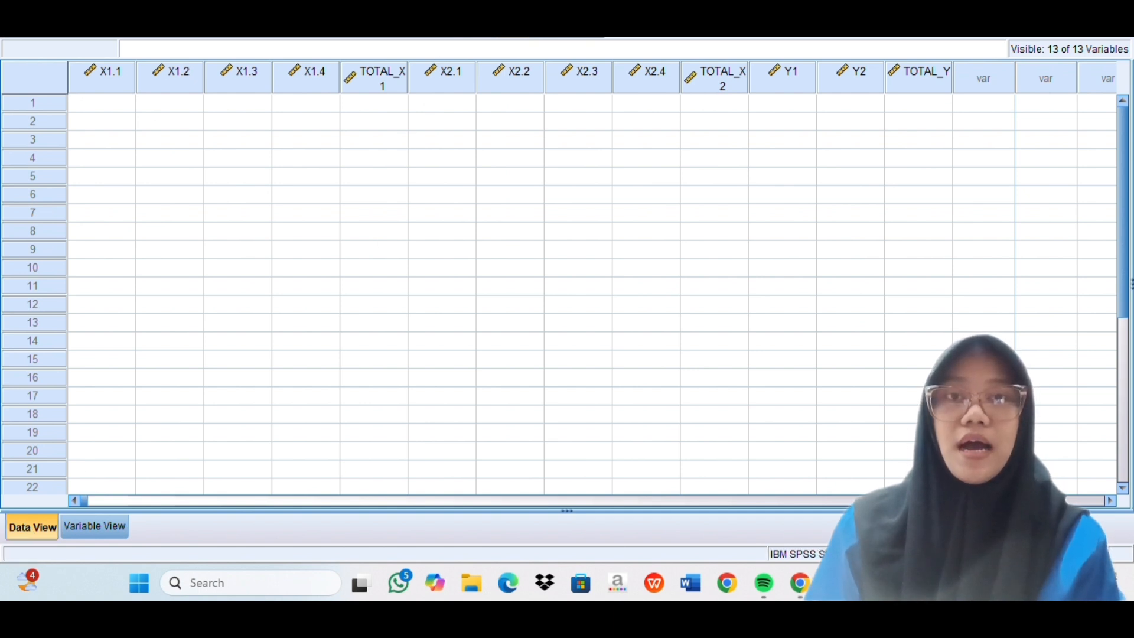
left_click(806, 585)
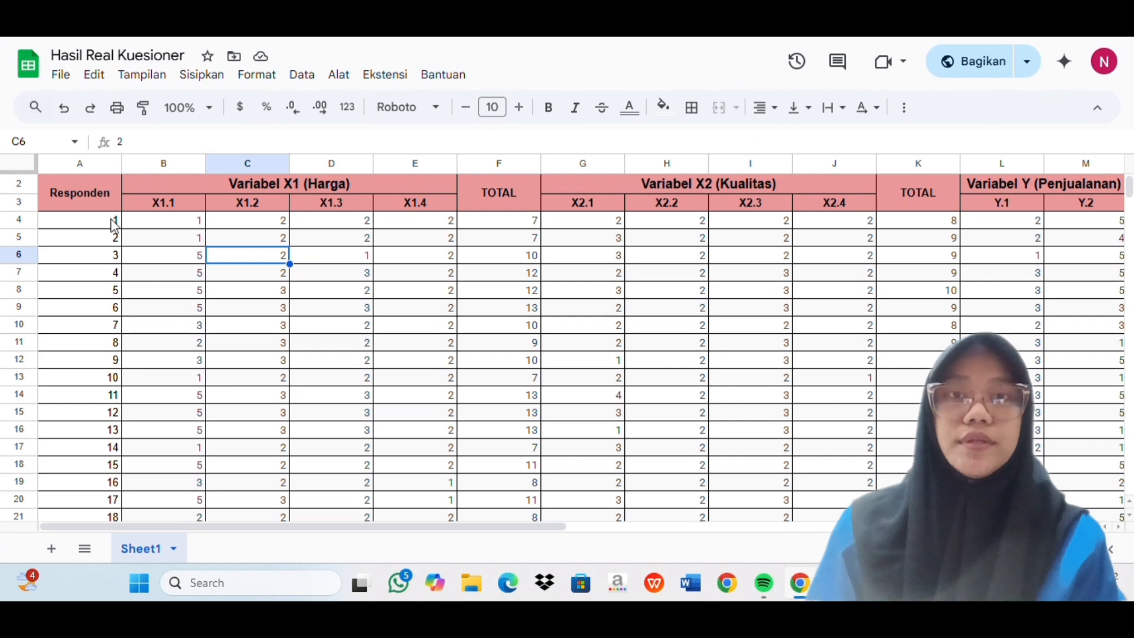
left_click_drag(151, 224, 922, 408)
scroll(921, 409, "up", 16)
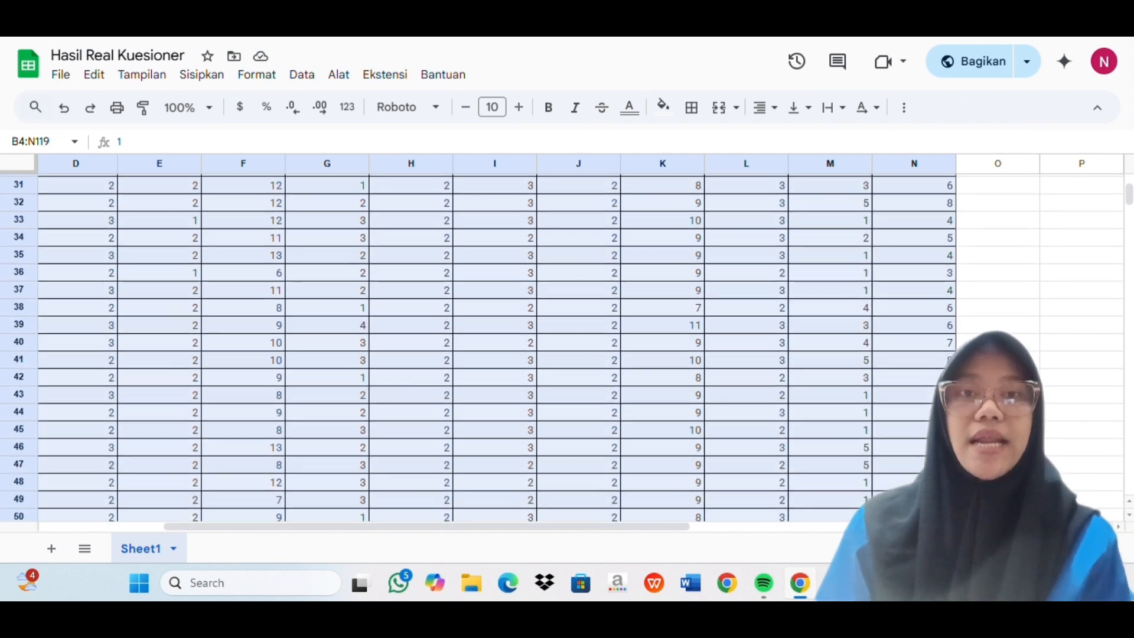
scroll(908, 364, "up", 7)
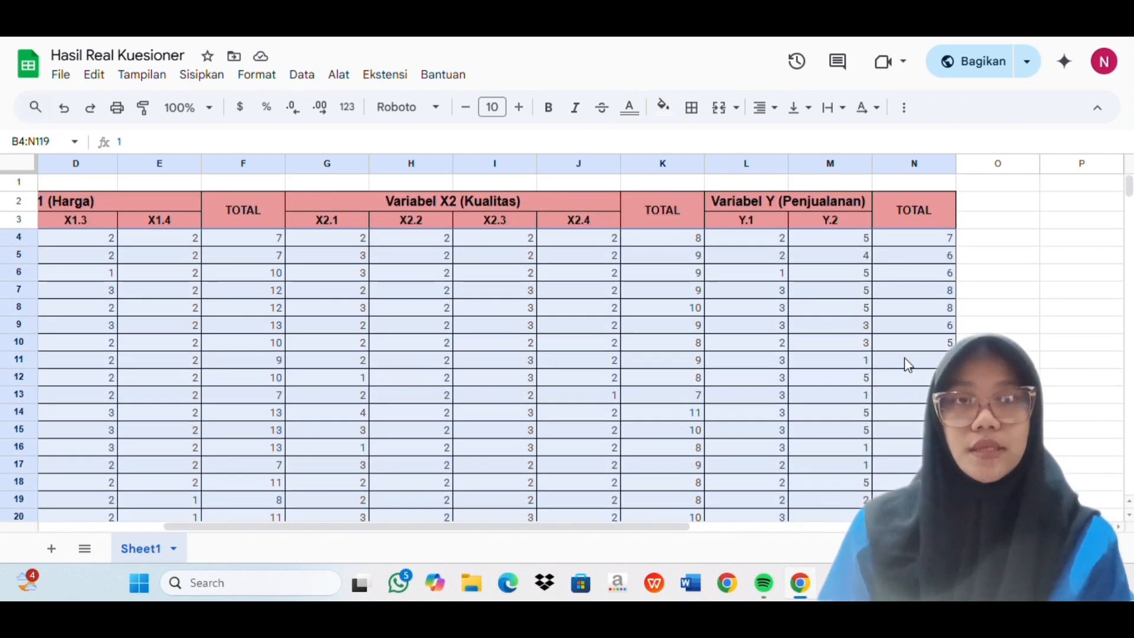
key("ctrl+c")
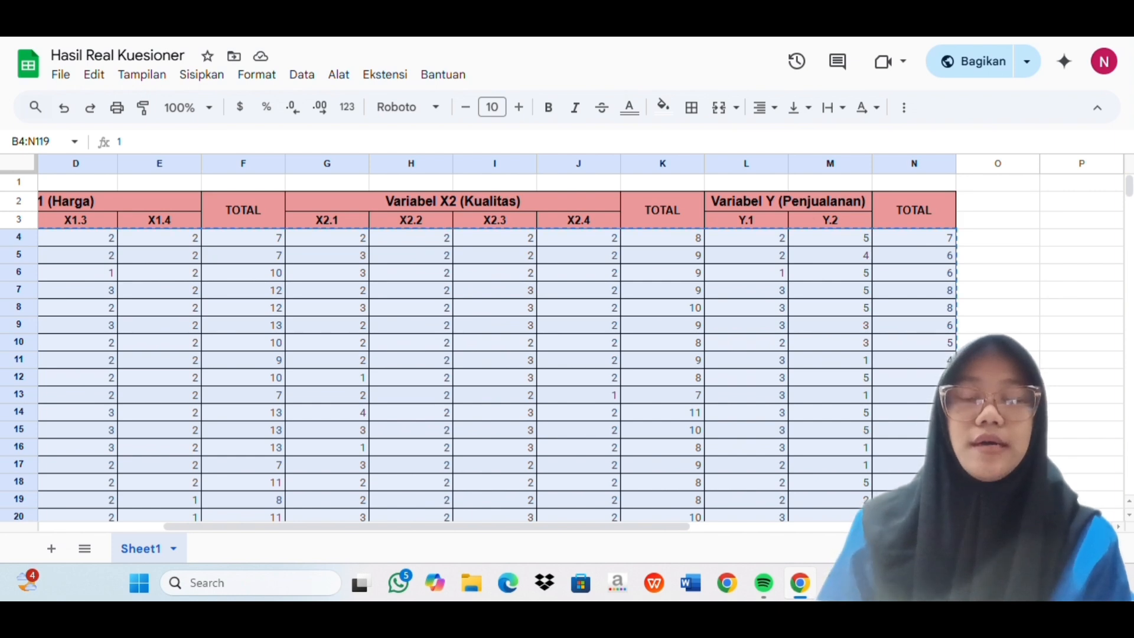
Switch back to the SPSS dataset and paste the copied responses starting at case 1 of X1.1
mouse_move(836, 582)
mouse_move(853, 509)
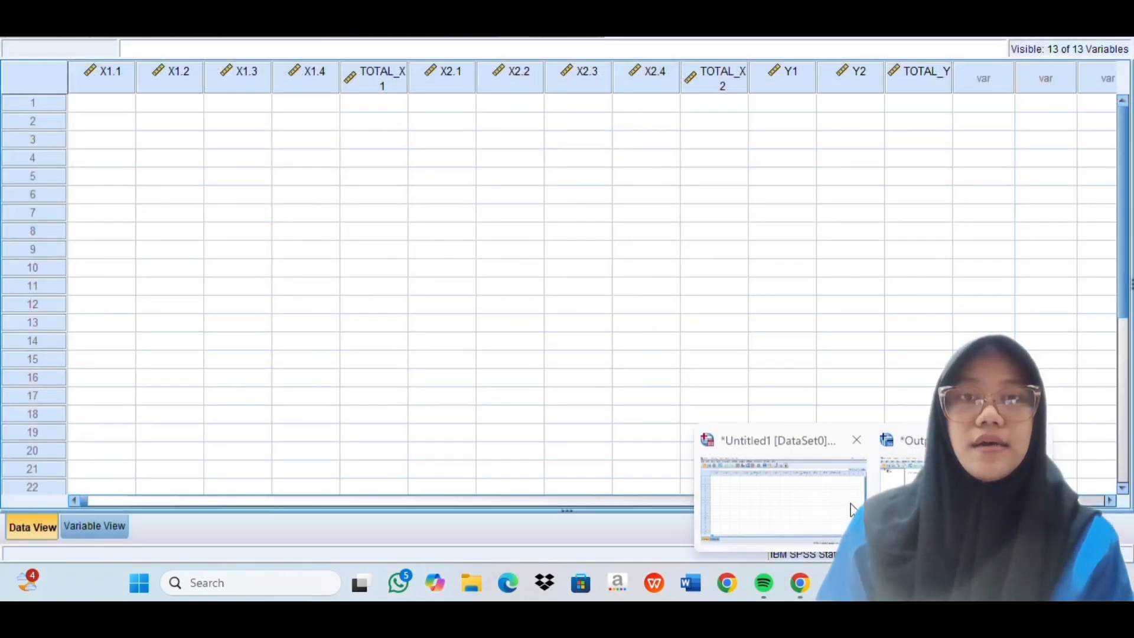
left_click(852, 508)
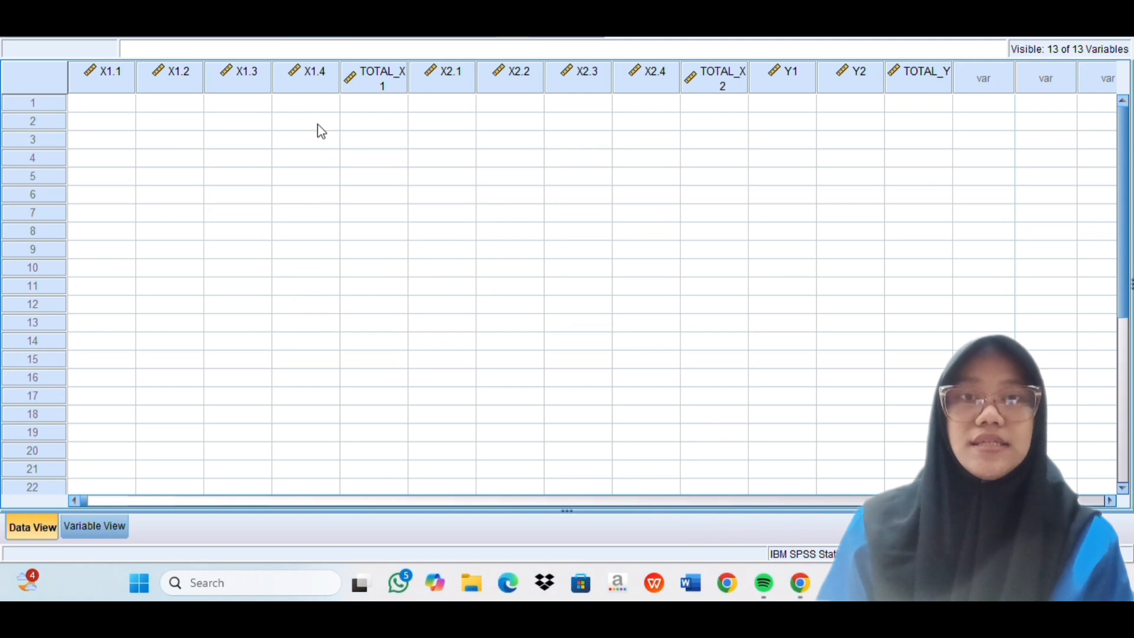
left_click(115, 102)
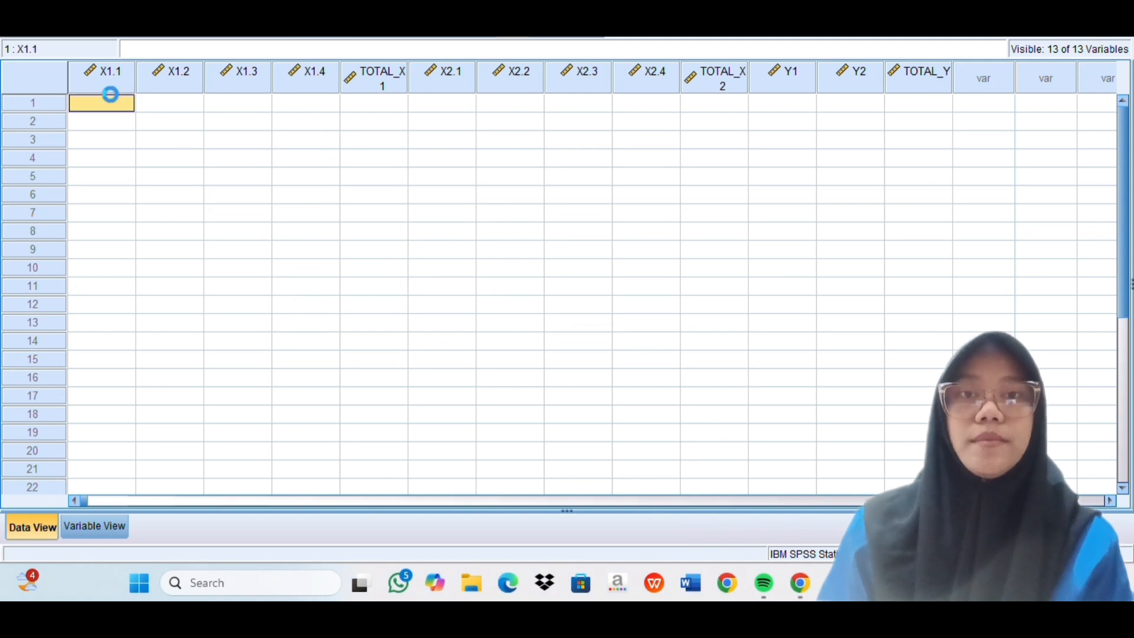
key("ctrl+v")
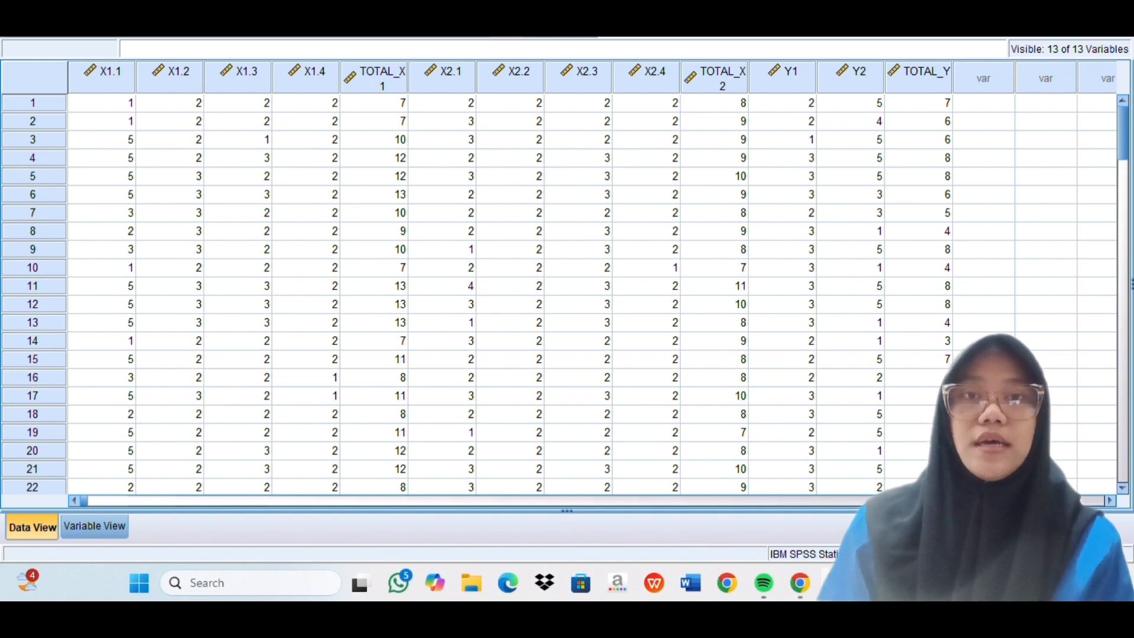
Start a Bivariate correlation analysis and add X1.1 and X1.2 to its variables
left_click(229, 5)
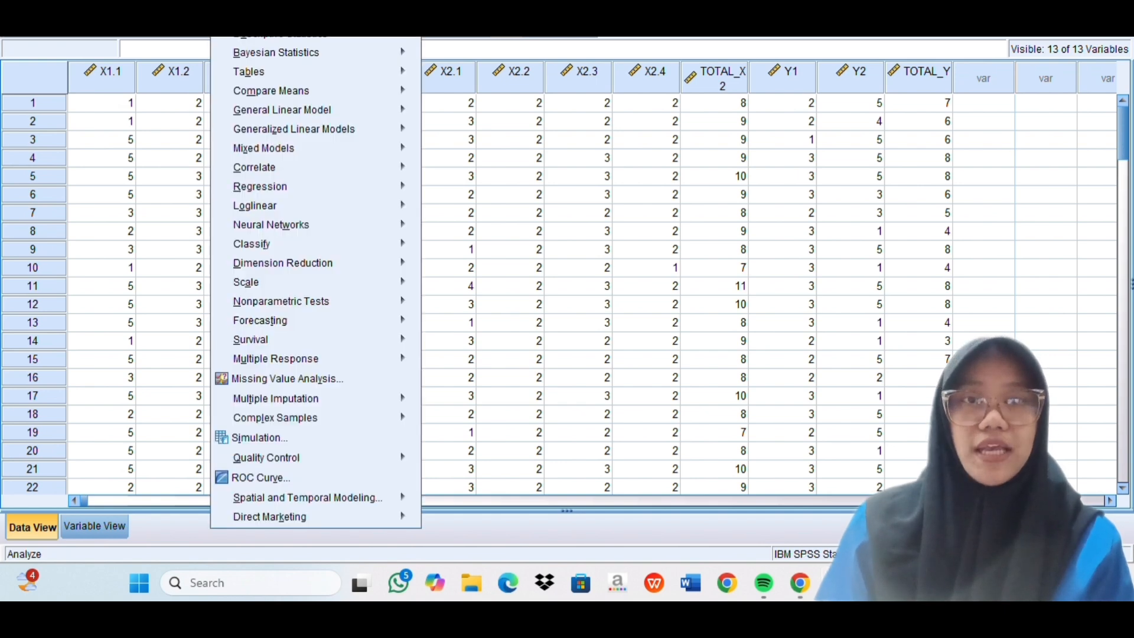
mouse_move(348, 166)
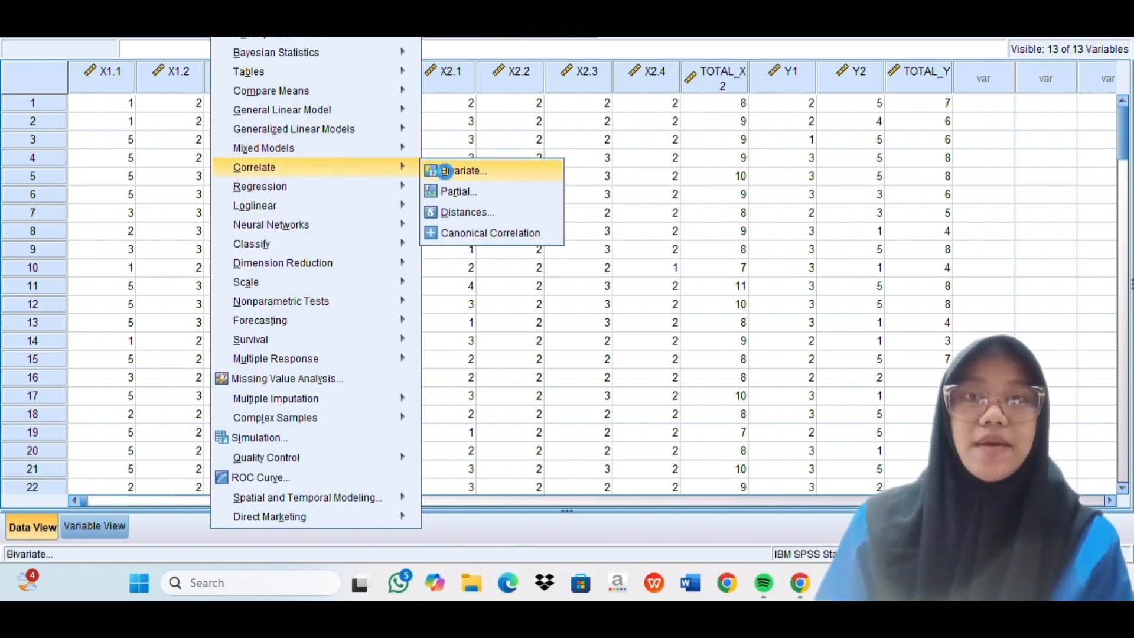
left_click(445, 172)
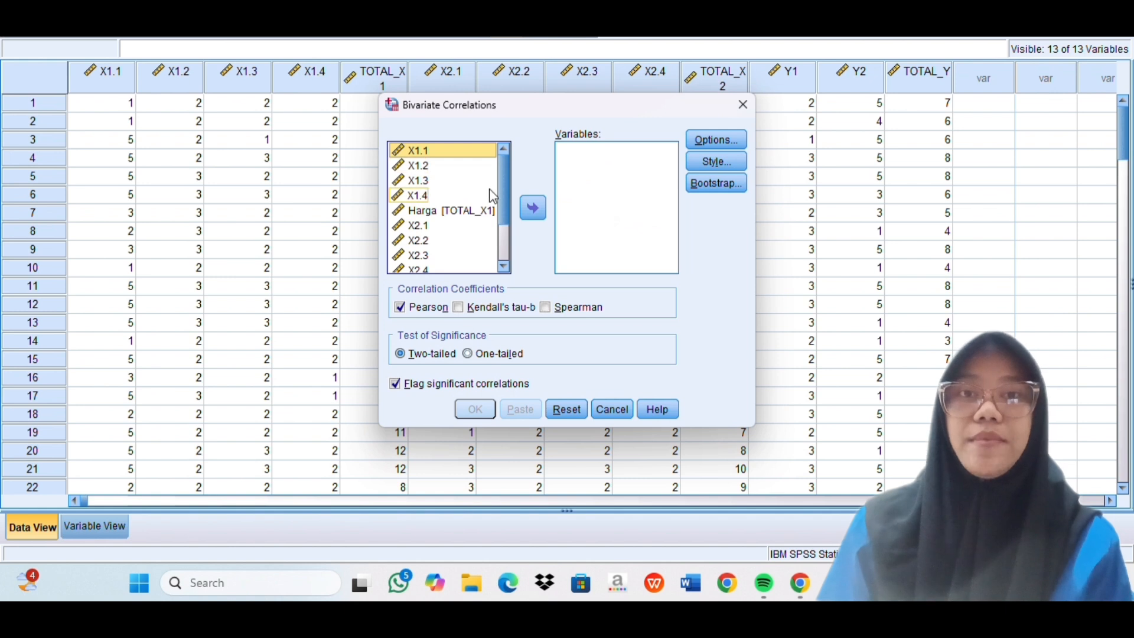
left_click(533, 208)
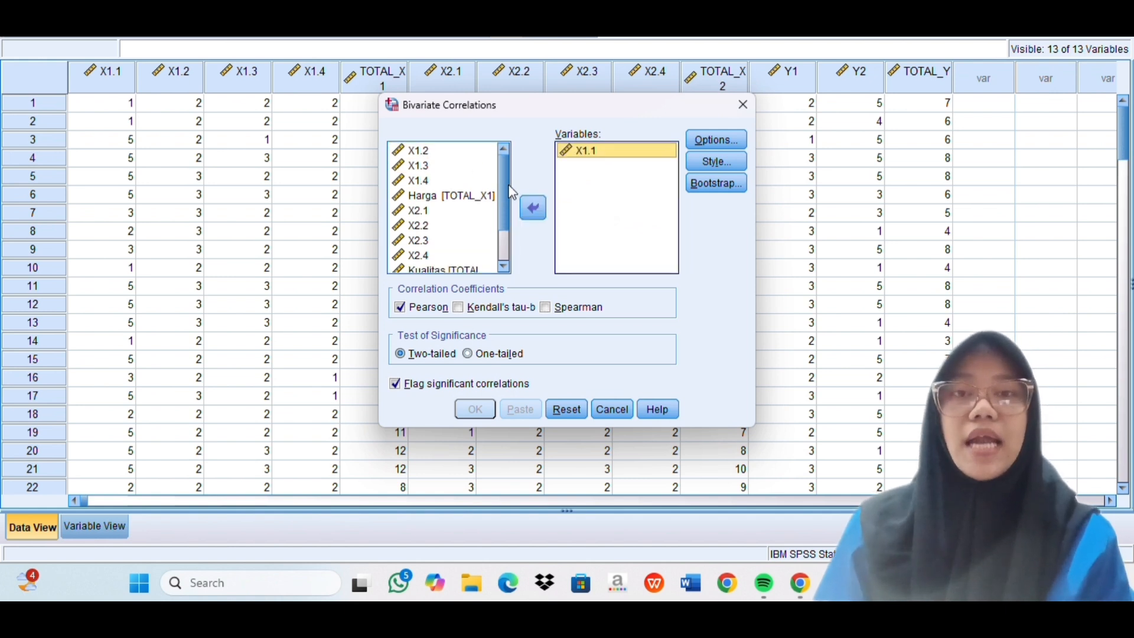
left_click(455, 151)
left_click(531, 205)
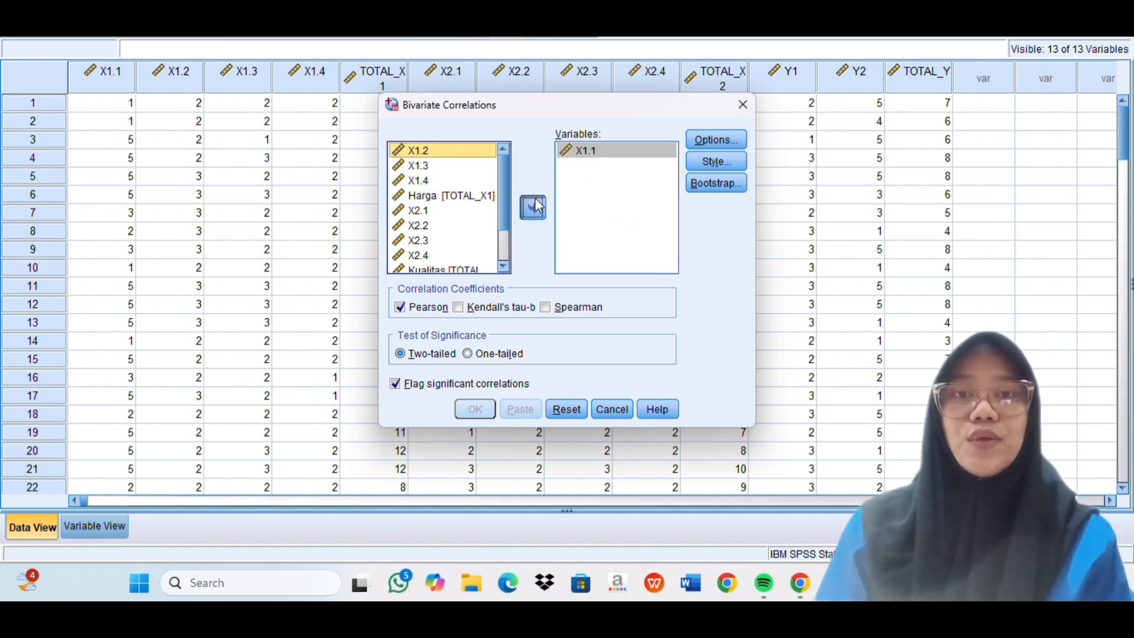
Add X1.3, X1.4 and Harga [TOTAL_X1] to the variables of the bivariate correlation
left_click(464, 150)
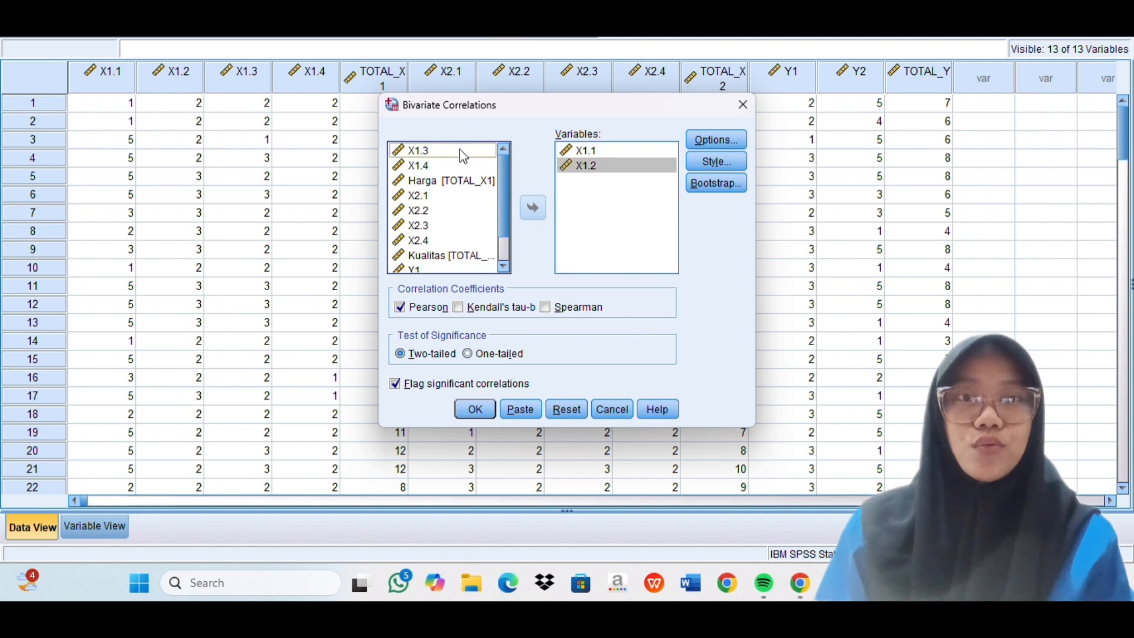
left_click(534, 207)
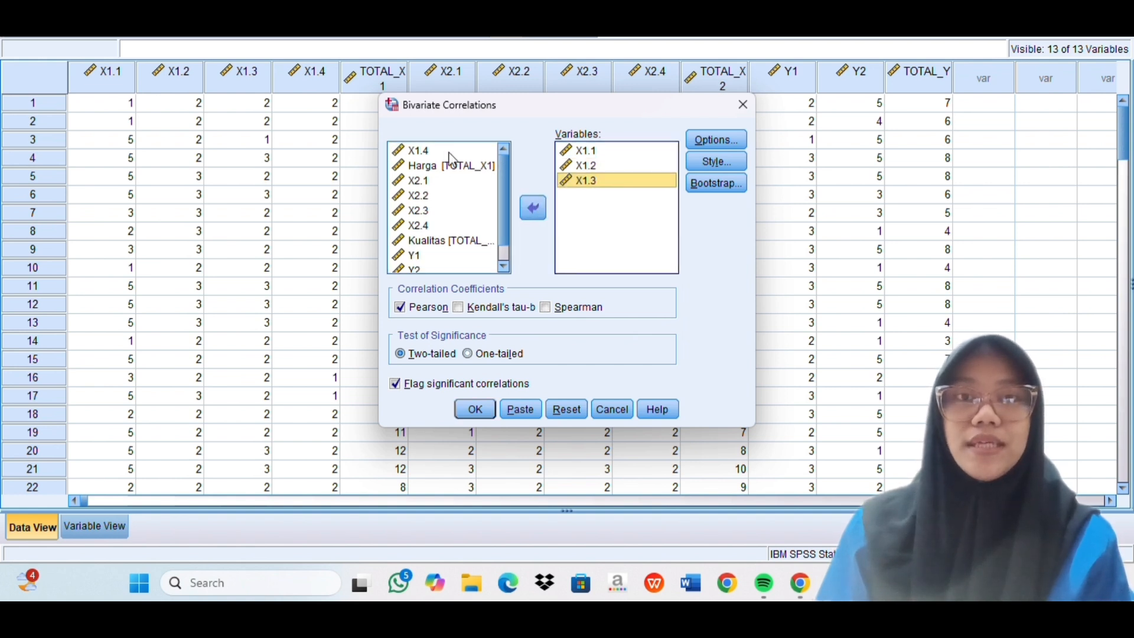
left_click(444, 148)
left_click(531, 207)
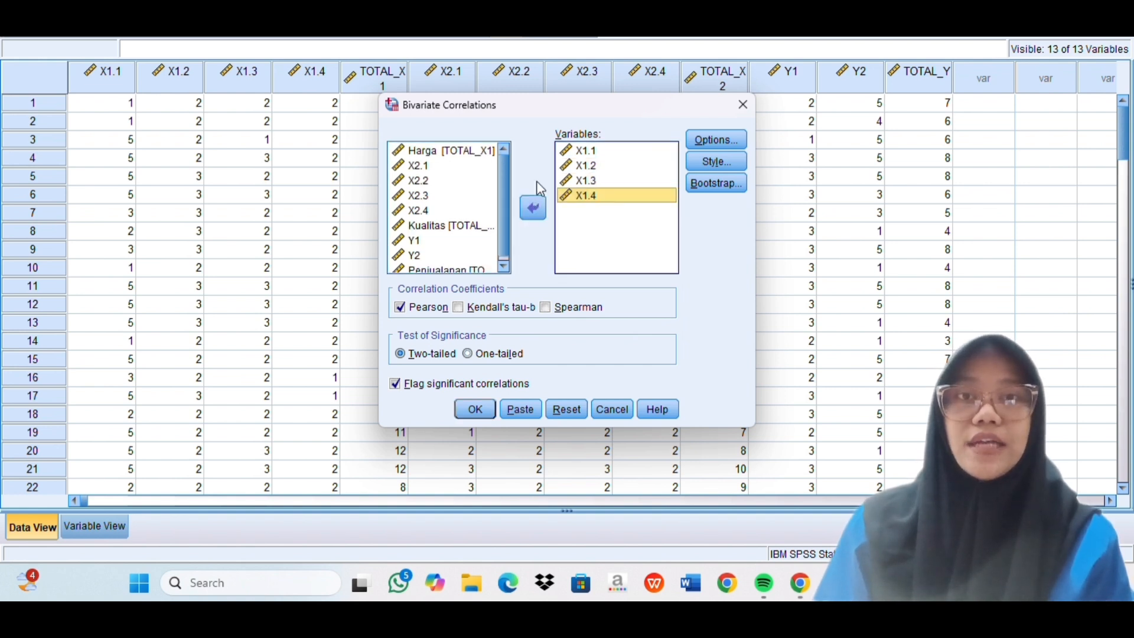
left_click(485, 24)
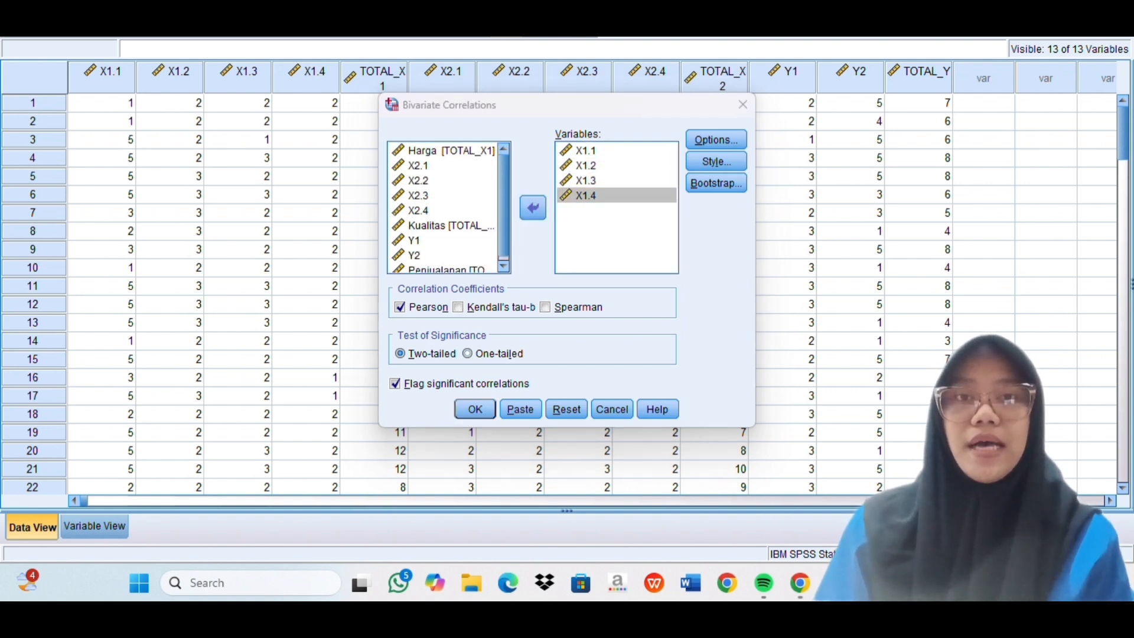
left_click(470, 142)
left_click(470, 151)
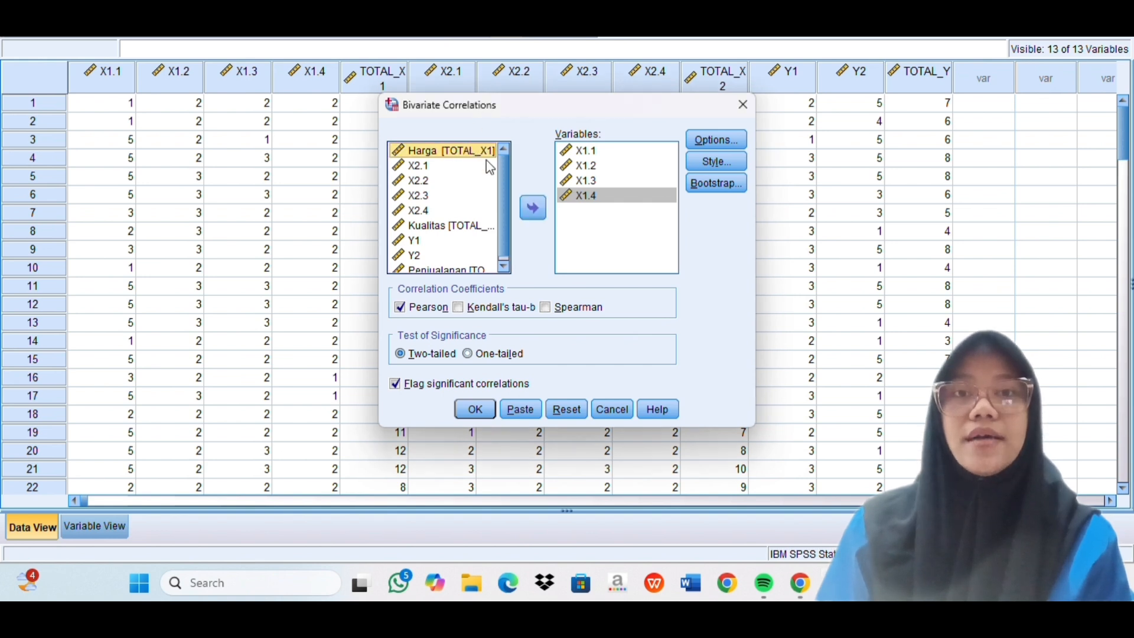
left_click(534, 207)
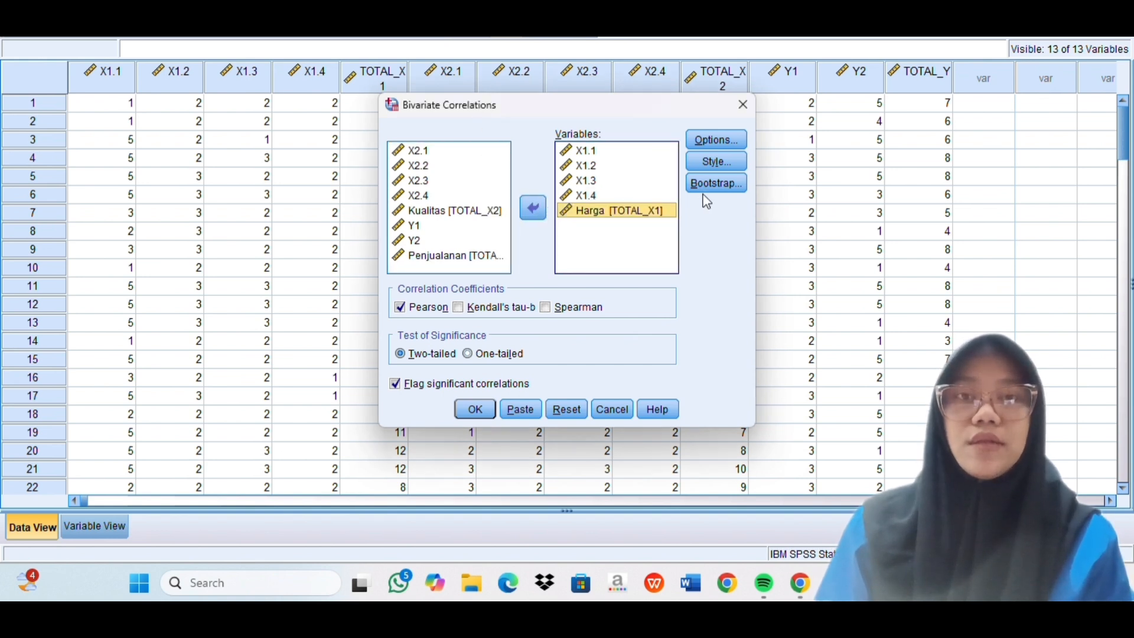
Review the bivariate correlation's statistics and missing-value options and its table style settings
left_click(718, 140)
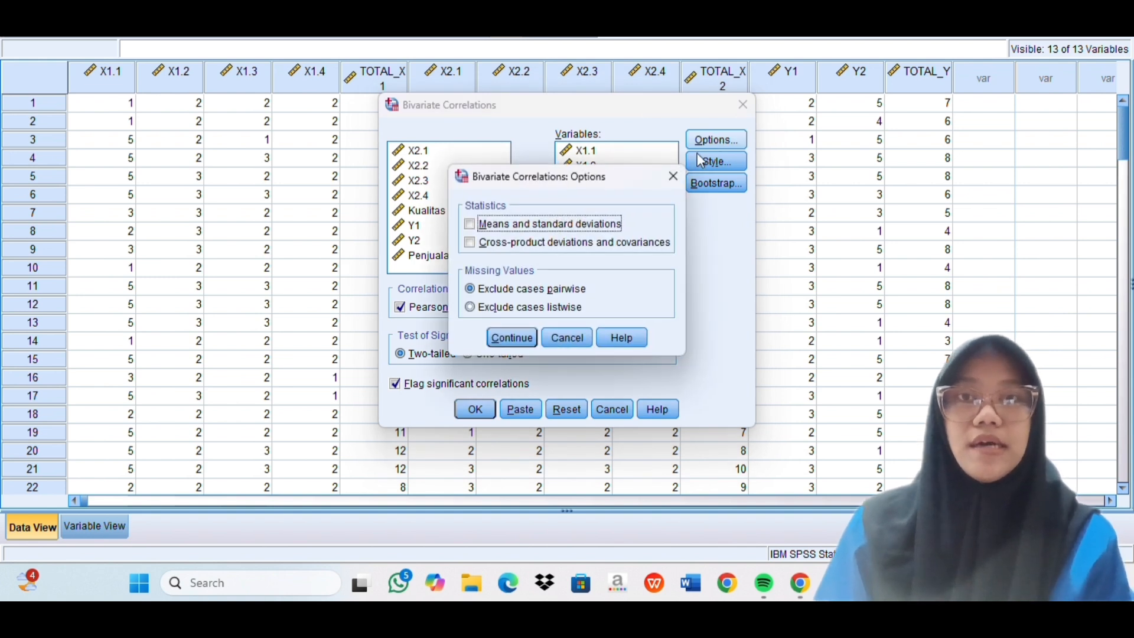
left_click(521, 346)
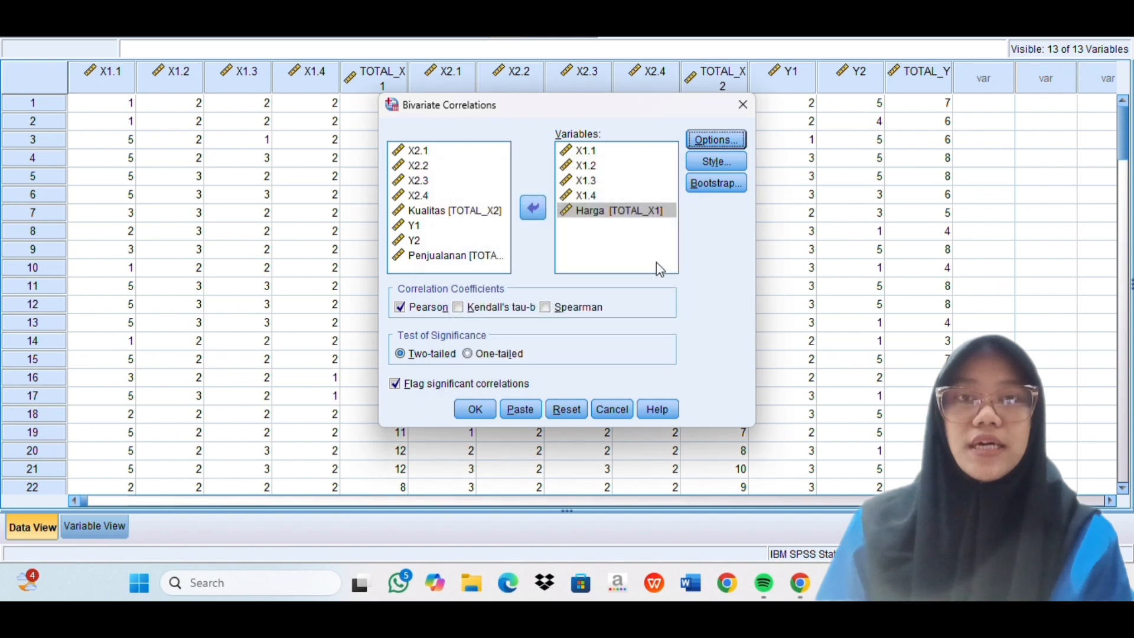
left_click(718, 160)
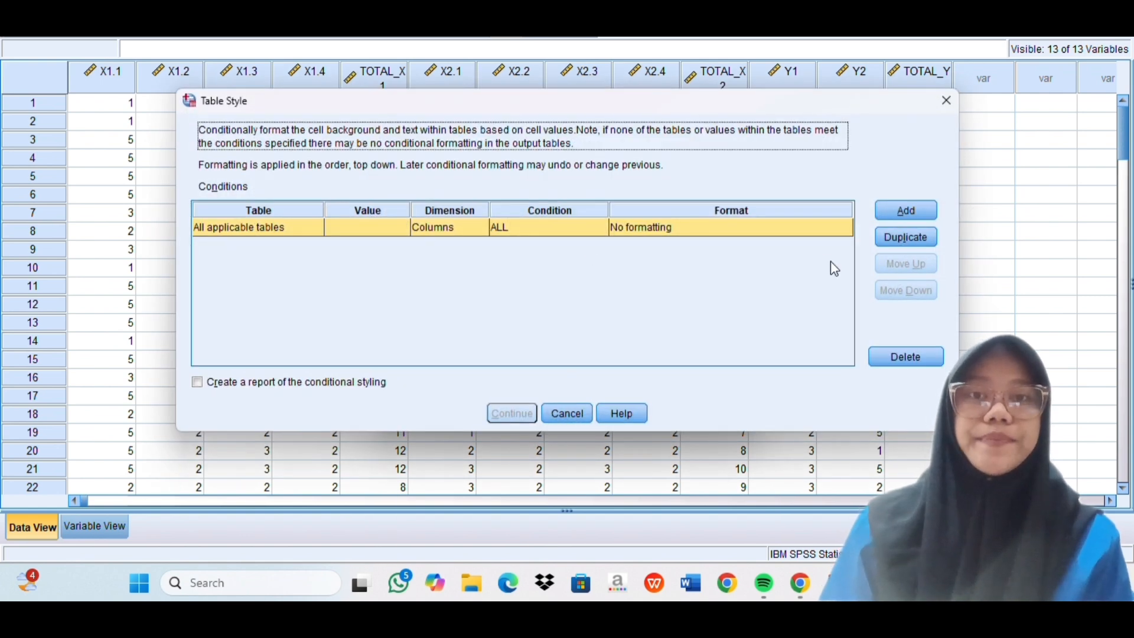
left_click(948, 98)
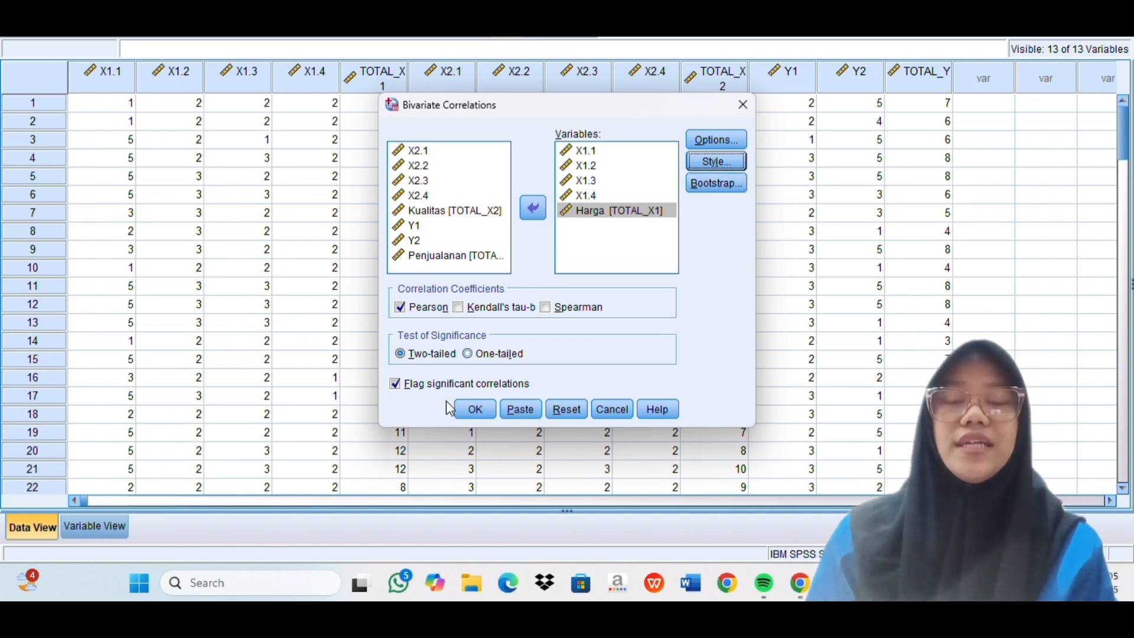
Run the bivariate correlation for X1.1 to X1.4 and Harga [TOTAL_X1] and view its correlations table
left_click(471, 413)
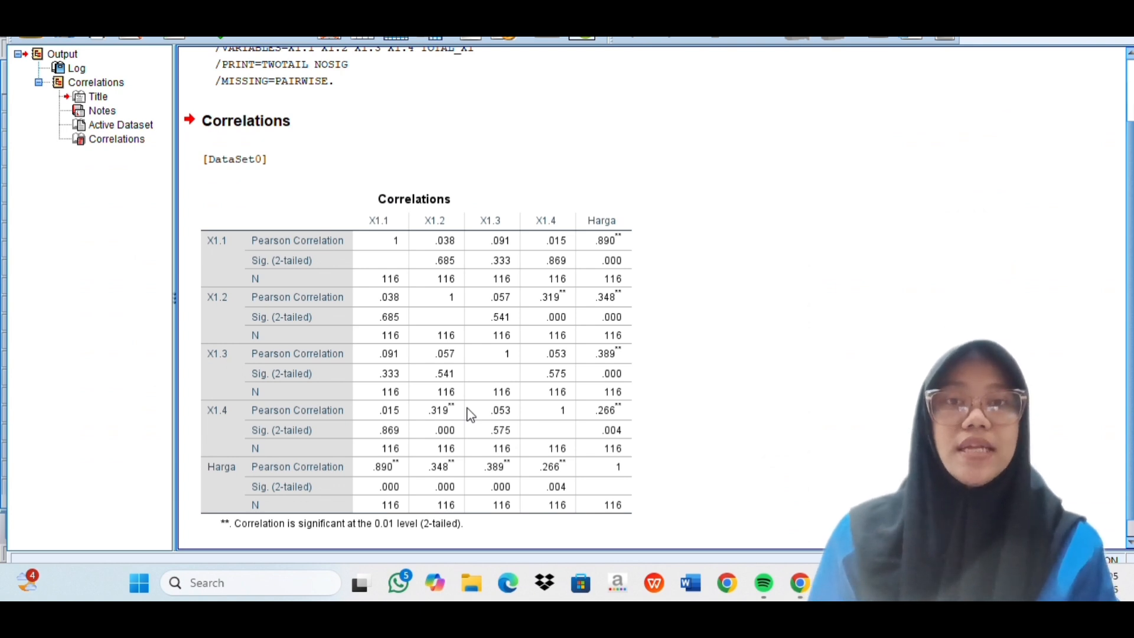
left_click(470, 415)
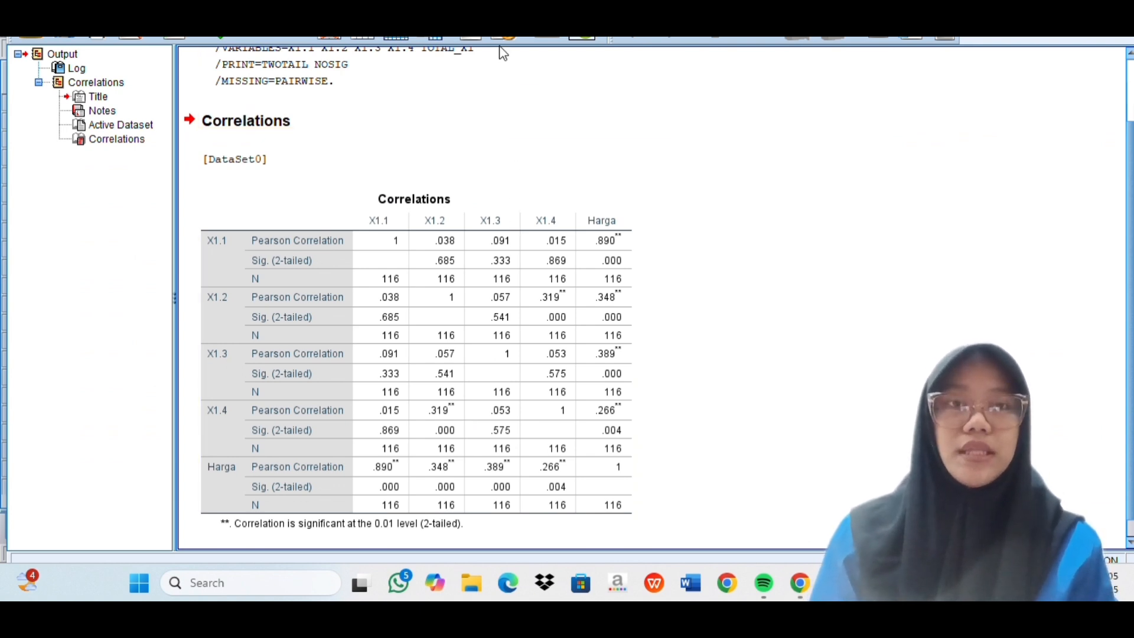
scroll(661, 115, "down", 1)
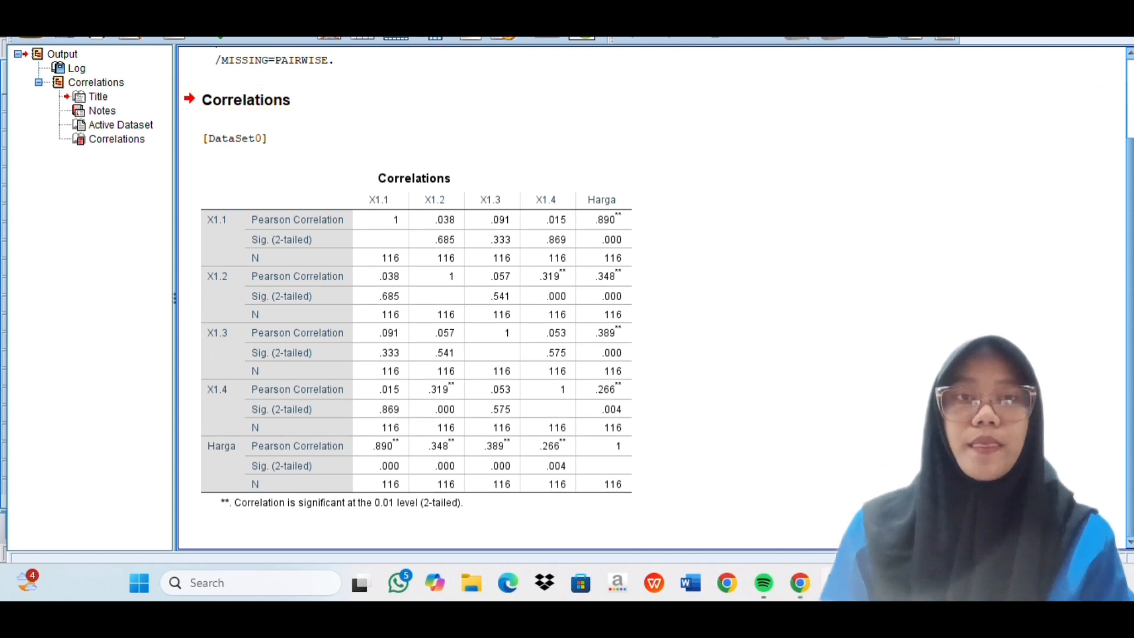
Return to the dataset, start another Bivariate correlation analysis and reset its variable selection
mouse_move(871, 583)
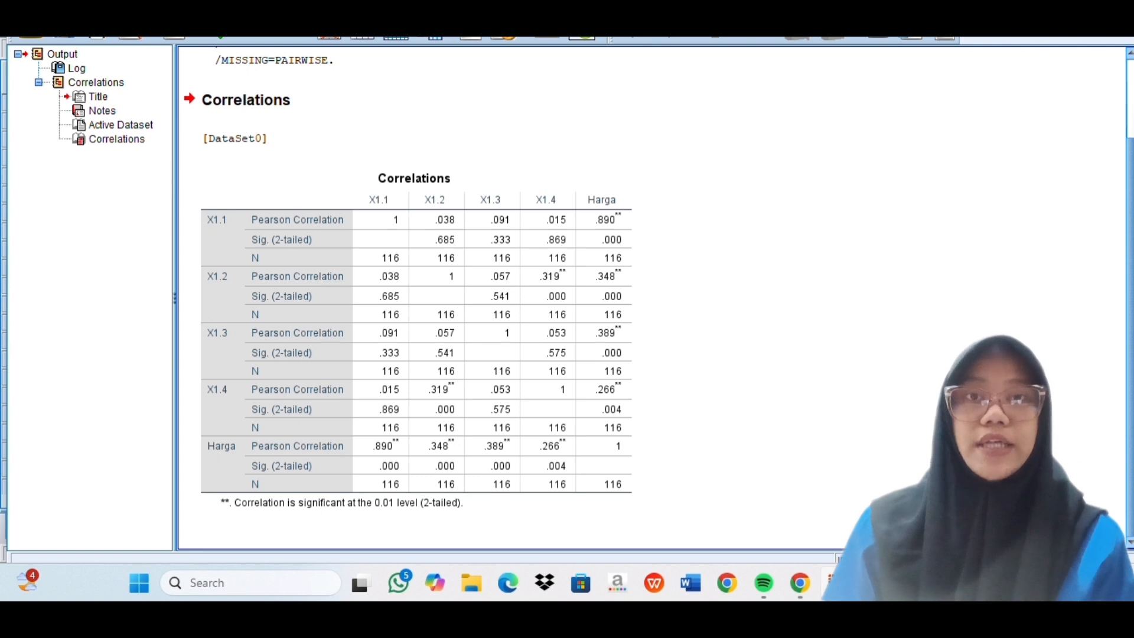
key("alt+Tab")
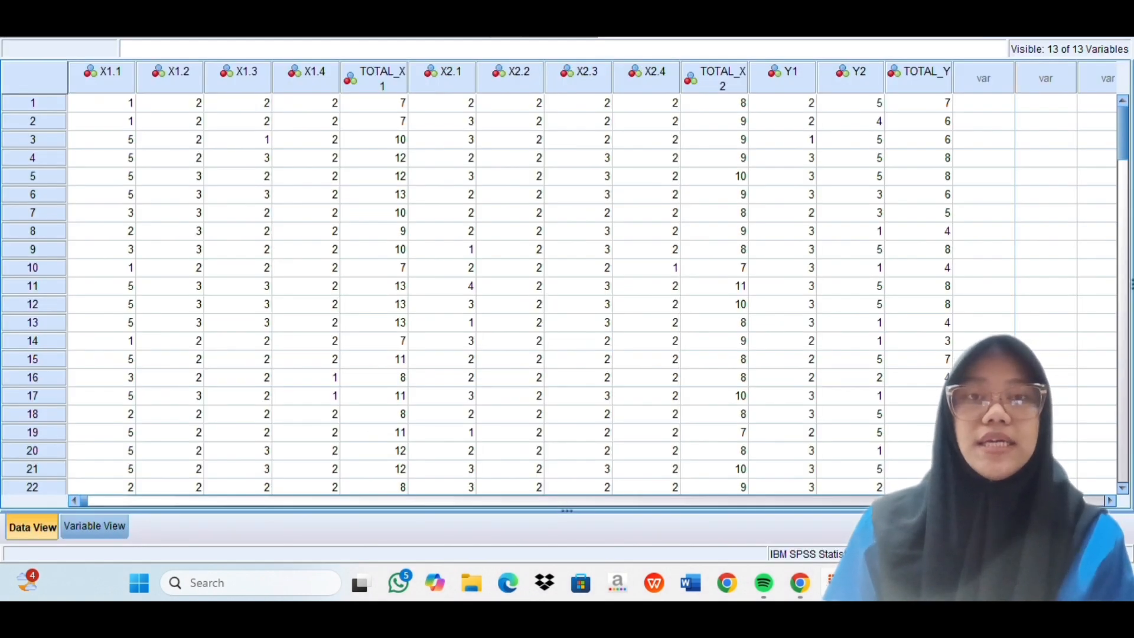
left_click(228, 3)
mouse_move(329, 164)
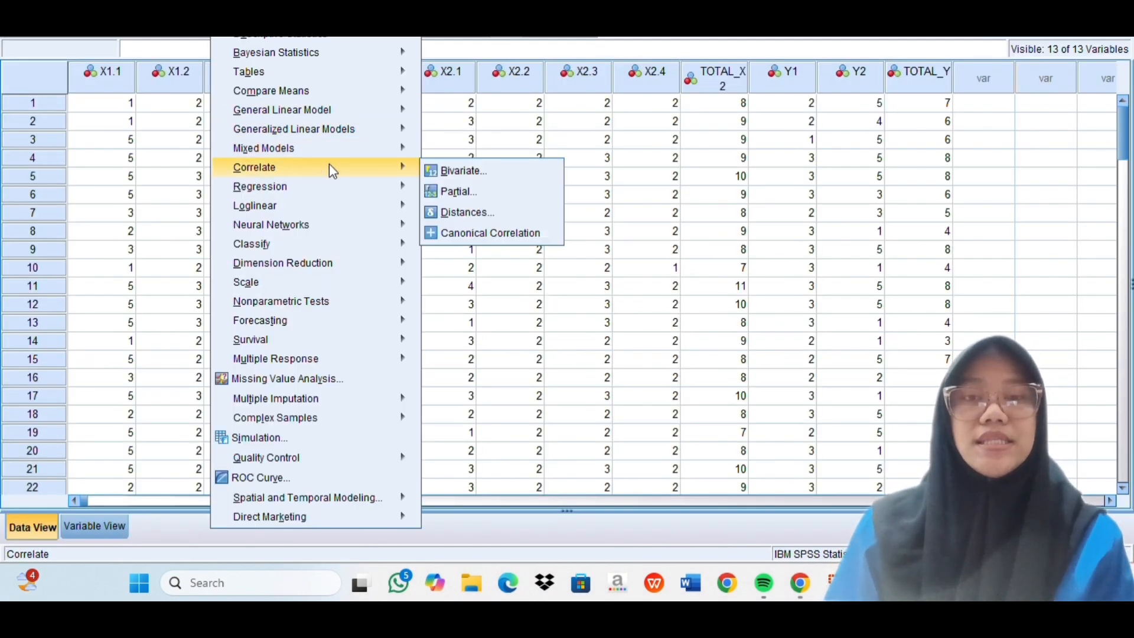
left_click(428, 173)
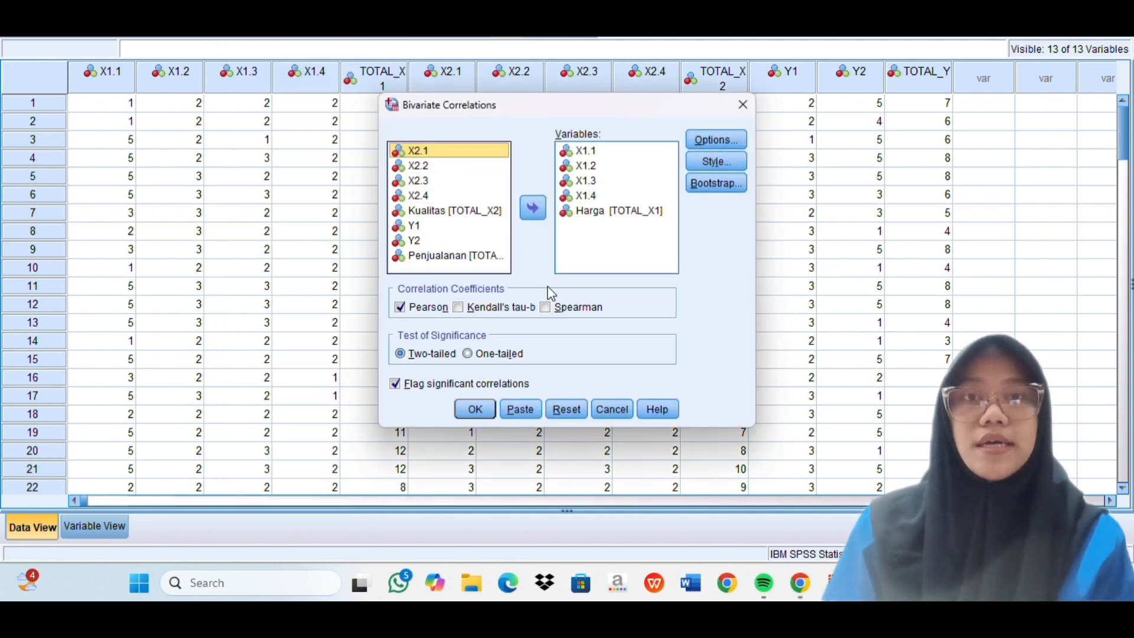
left_click(564, 411)
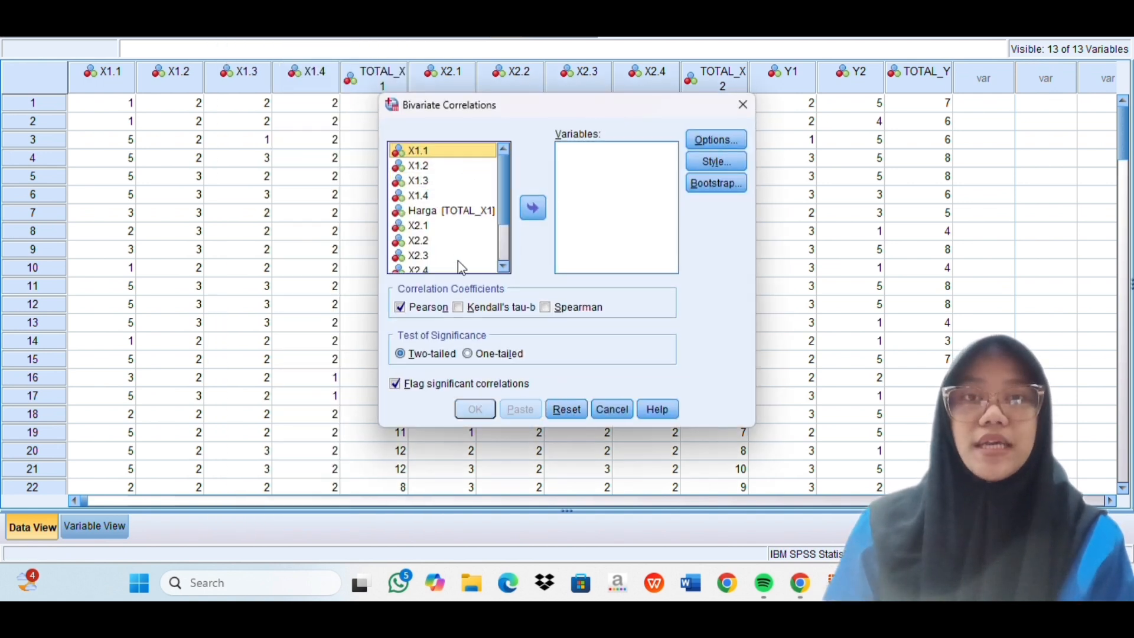
Add X2.1, X2.2 and X2.3 to the variables of the bivariate correlation
left_click(444, 225)
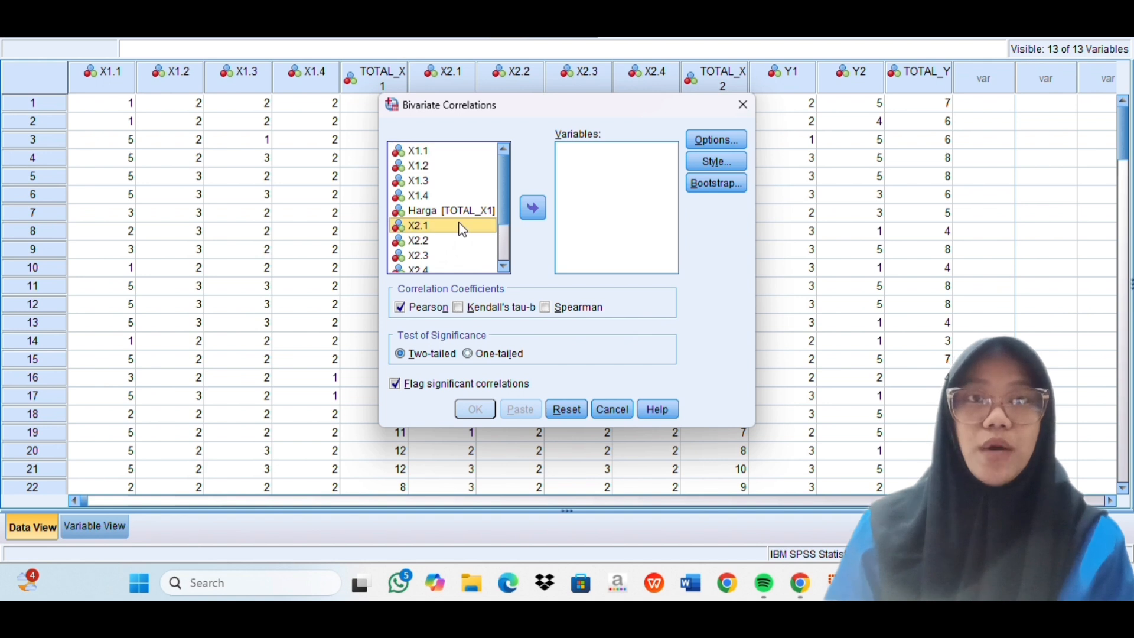
left_click(534, 211)
left_click(455, 225)
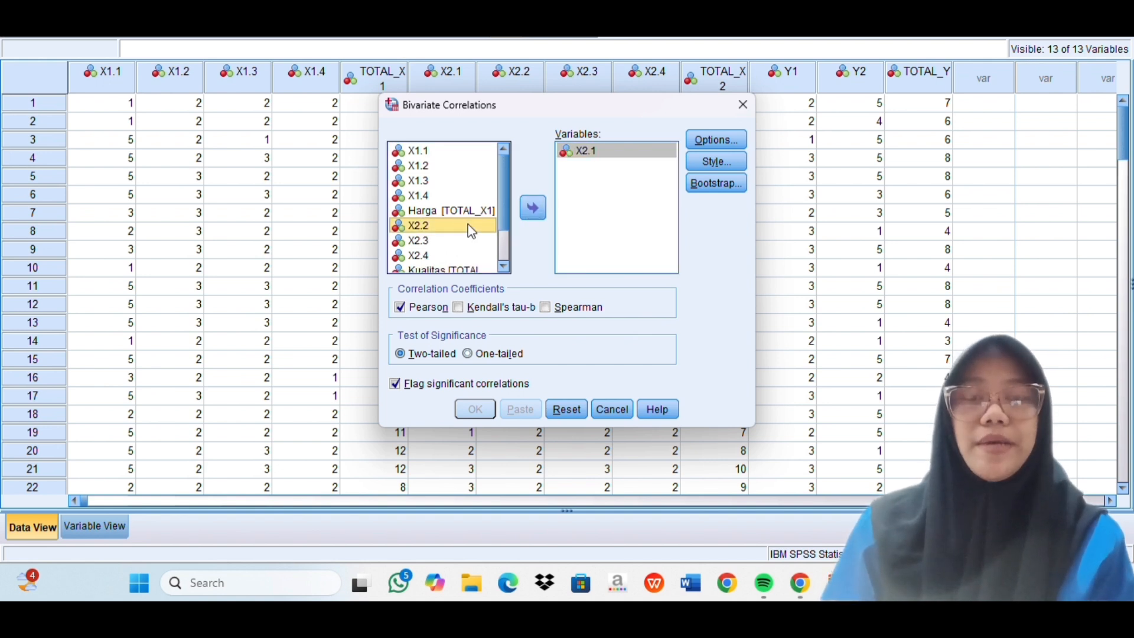
left_click(534, 211)
left_click(458, 225)
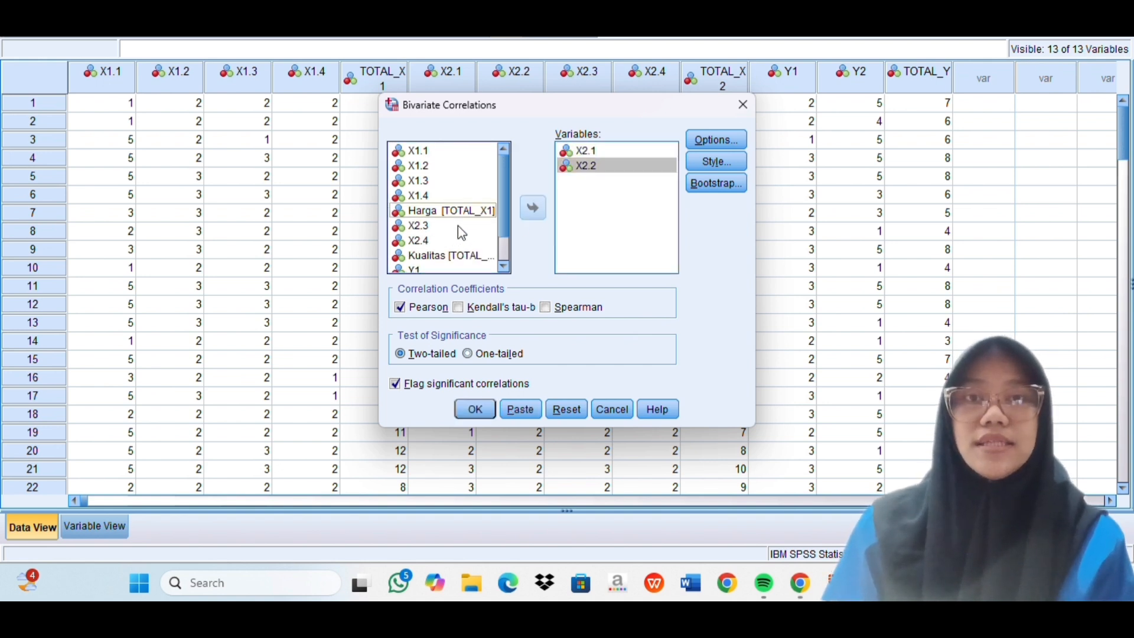
left_click(531, 210)
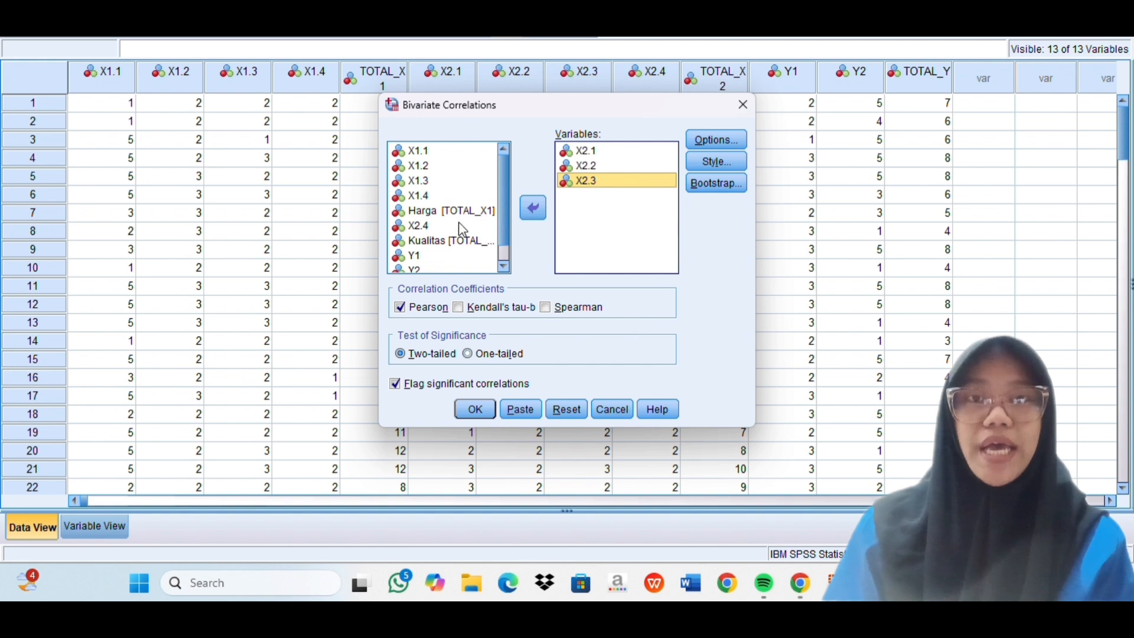
Add X2.4 and Kualitas [TOTAL_X2] to the variables of the bivariate correlation
left_click(462, 226)
double_click(499, 224)
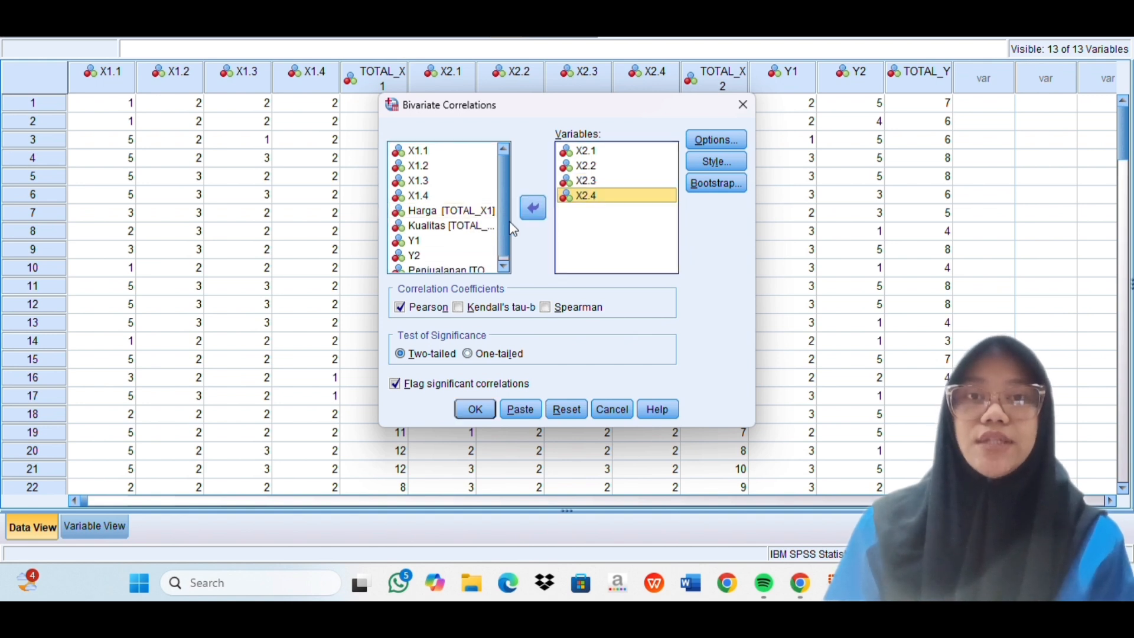
left_click(463, 241)
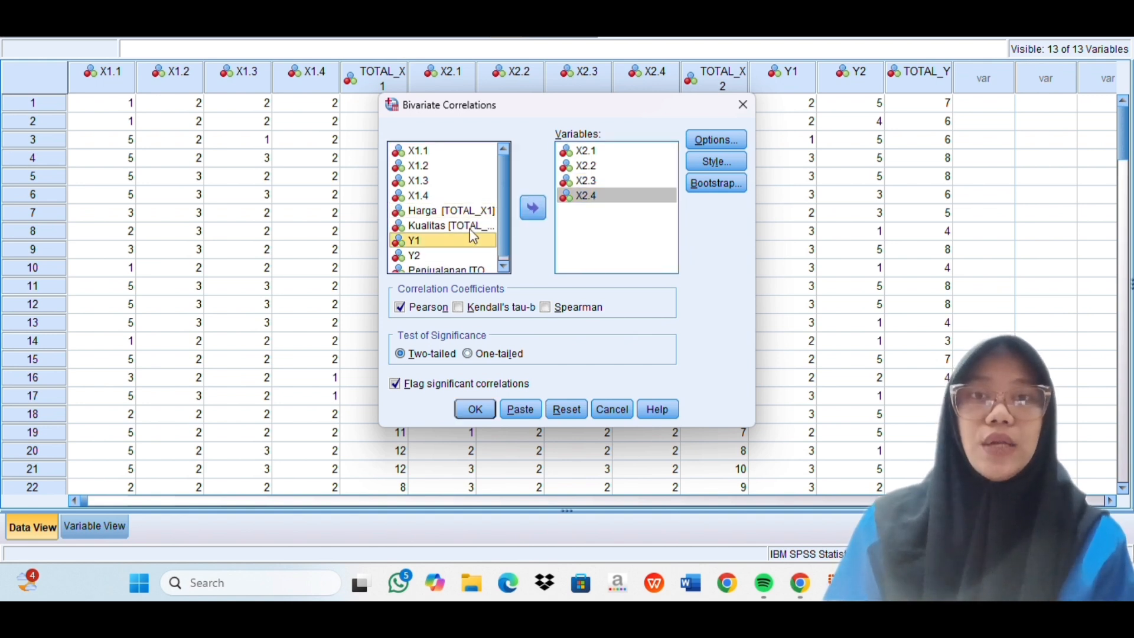
left_click(468, 230)
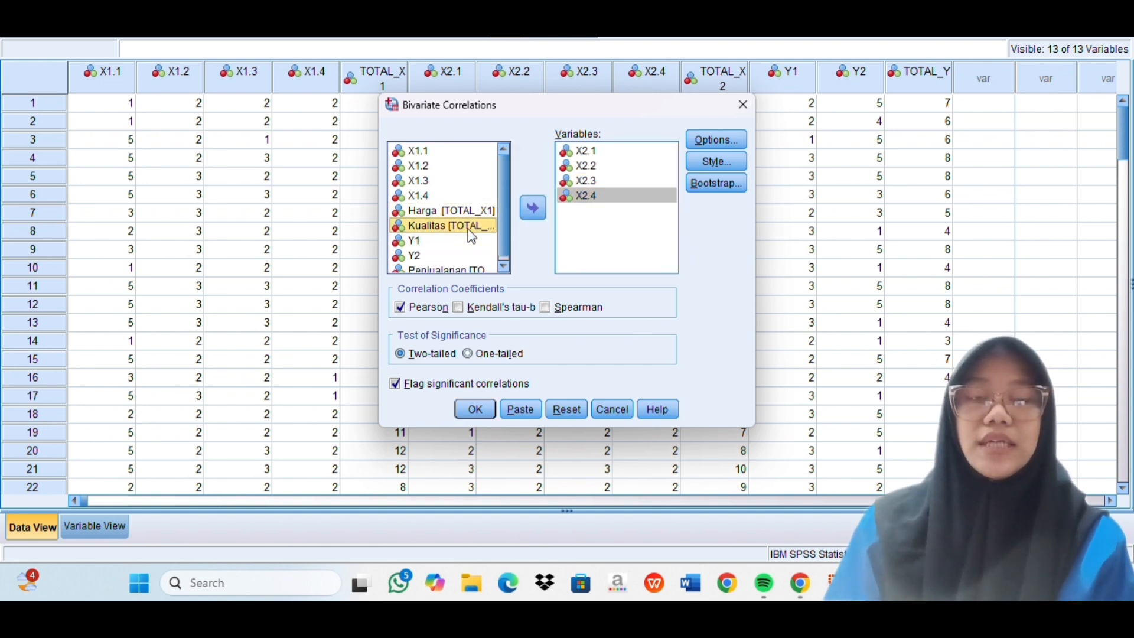
left_click(534, 207)
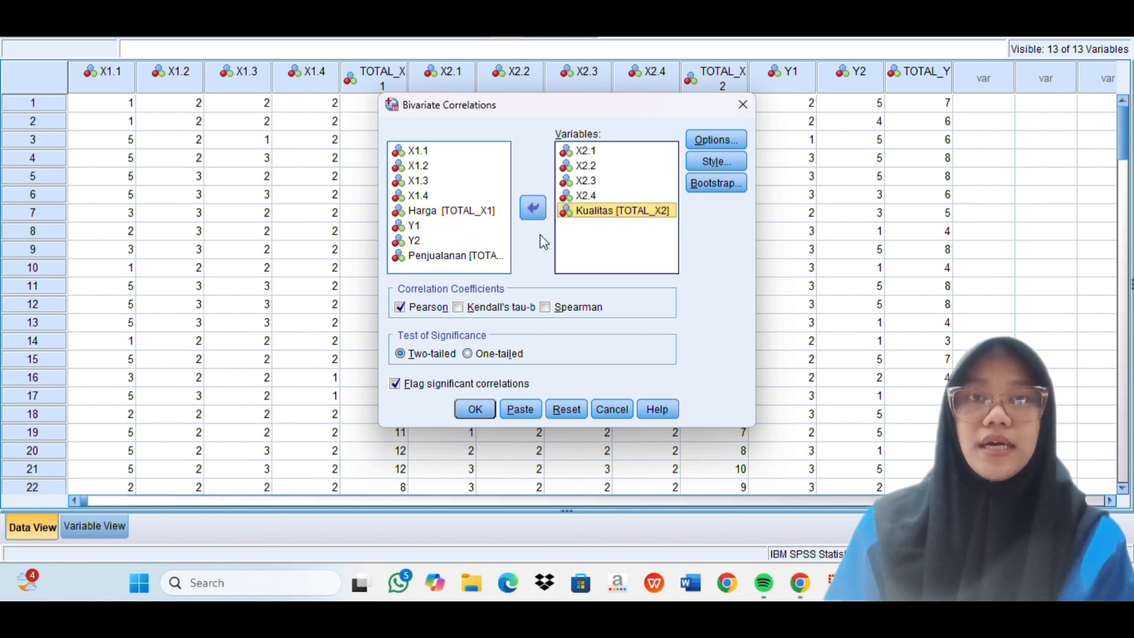
Run the bivariate correlation for the X2 items and Kualitas, and review its output below the X1 correlations
left_click(478, 409)
scroll(479, 410, "up", 10)
scroll(478, 410, "up", 3)
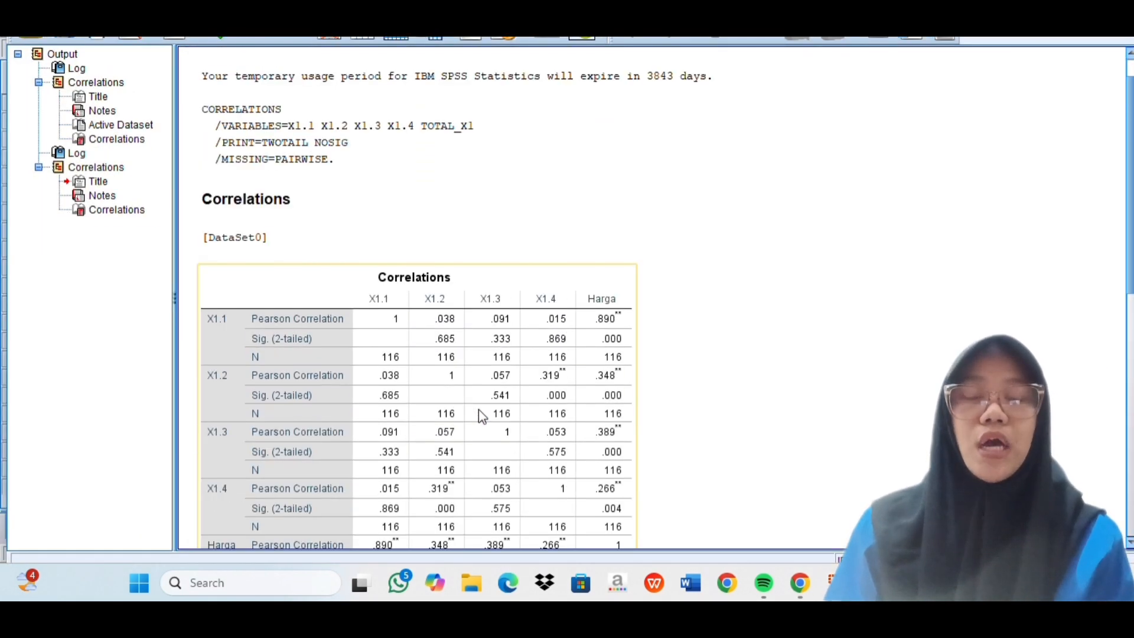
scroll(479, 409, "down", 6)
scroll(478, 417, "down", 5)
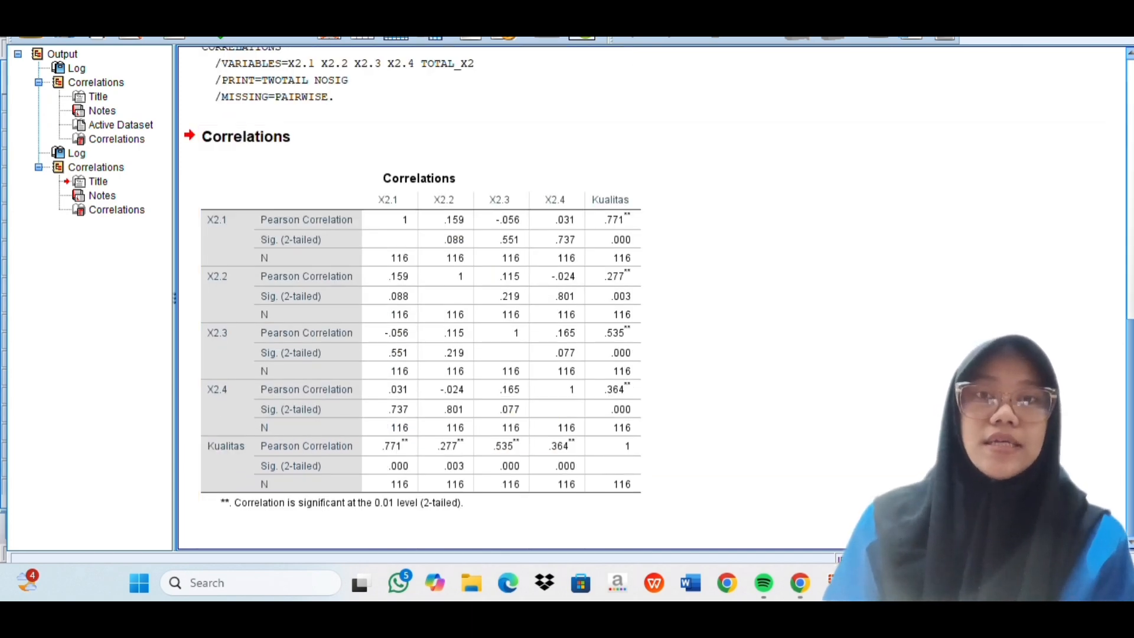
Go back to the dataset and open a fresh Bivariate correlation with the X2 variables cleared
left_click(712, 495)
left_click(230, 3)
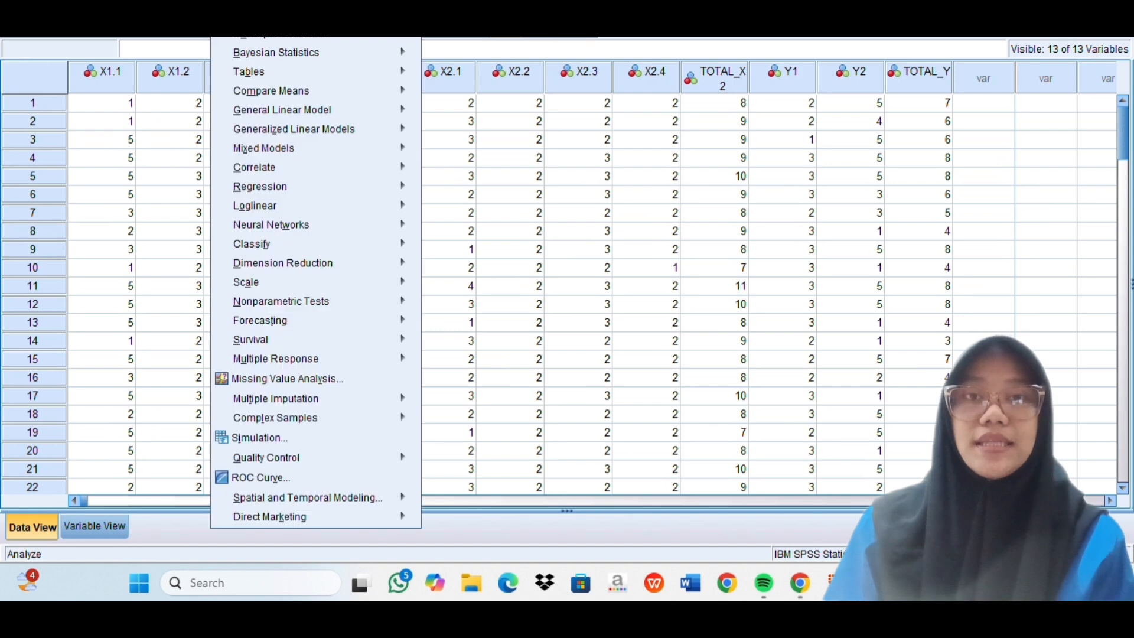
mouse_move(330, 173)
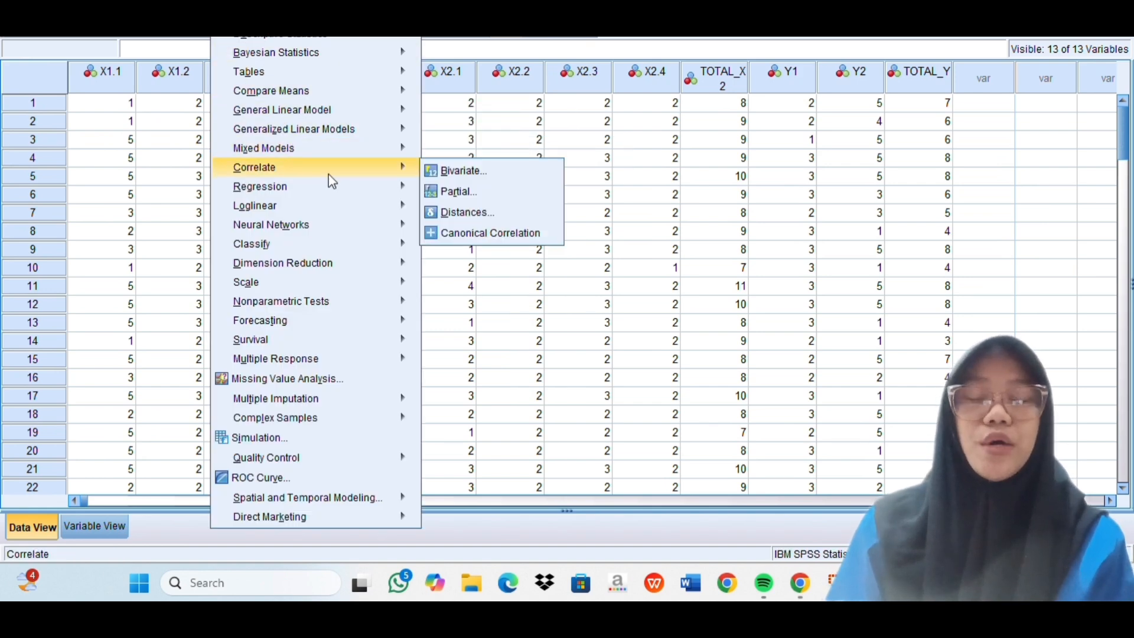
left_click(464, 169)
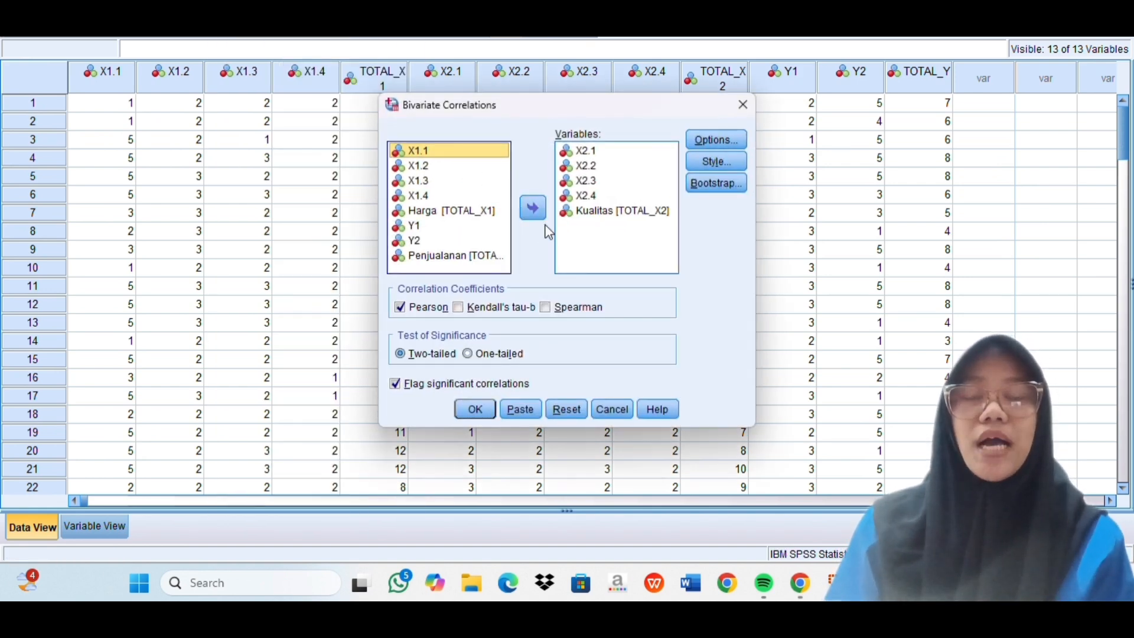
left_click(564, 410)
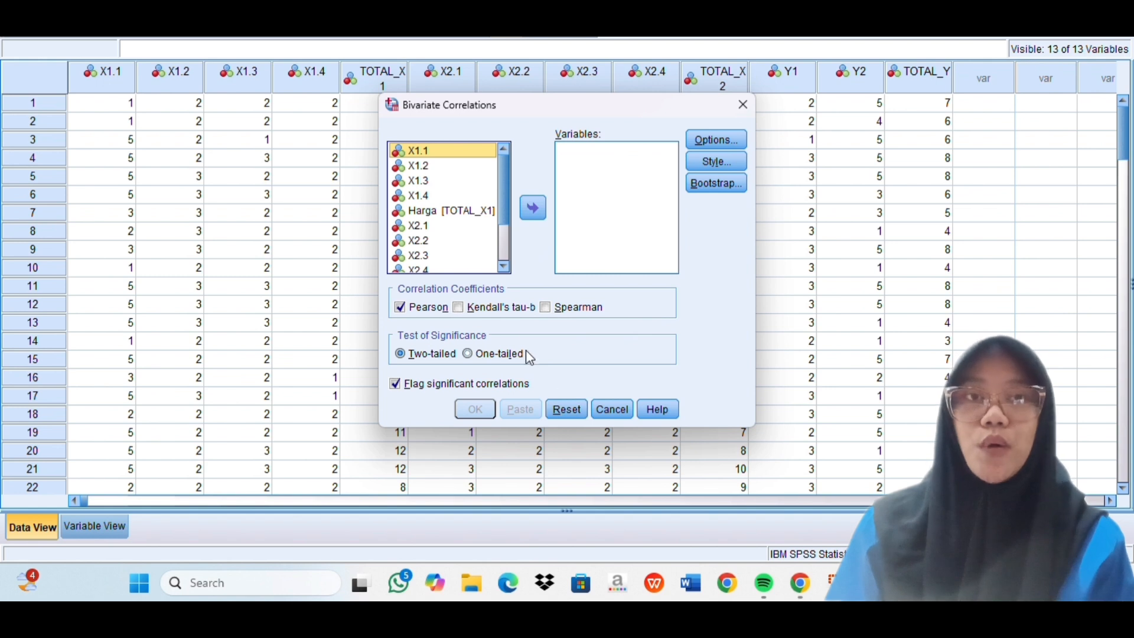
Add Y1, Y2 and Penjualanan [TOTAL_Y] to the variables of the bivariate correlation
scroll(452, 244, "down", 2)
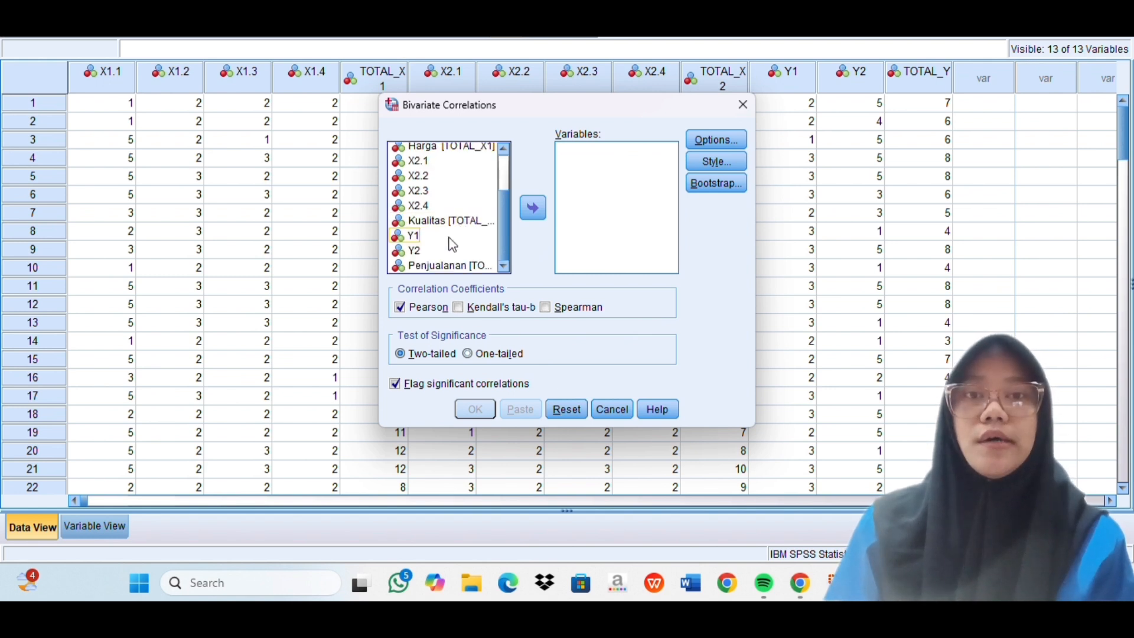
left_click(466, 237)
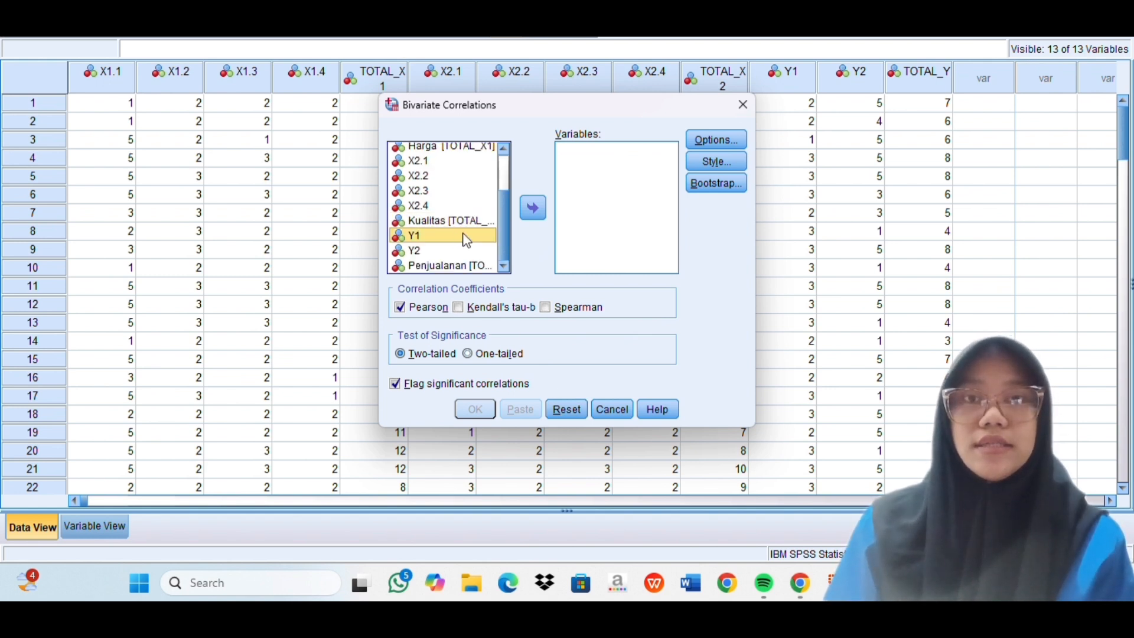
left_click(534, 209)
left_click(434, 252)
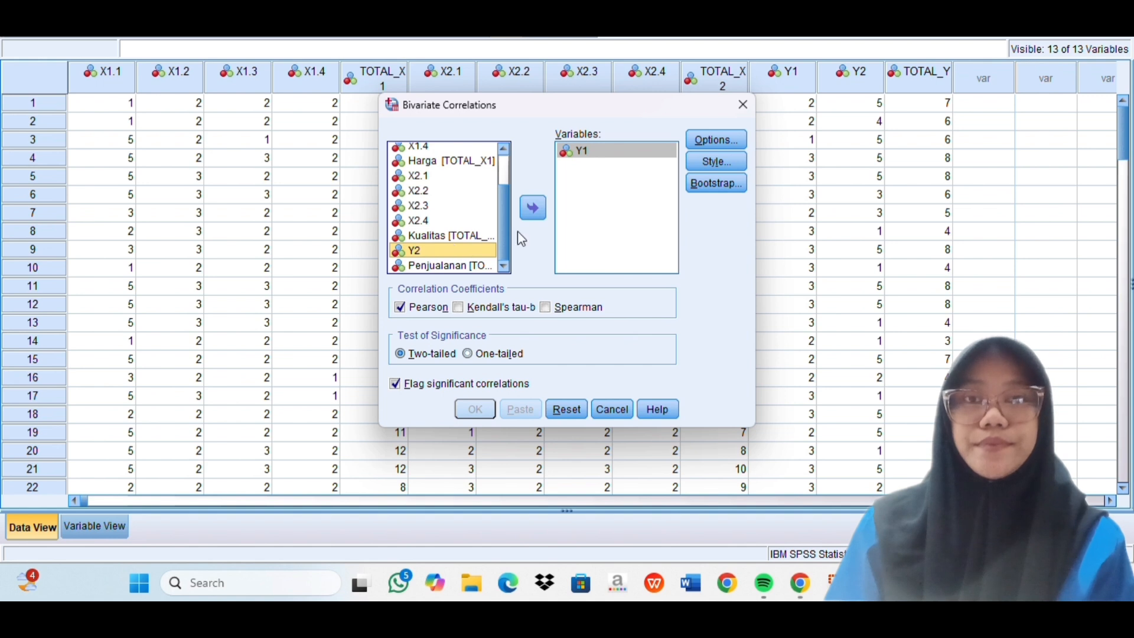
left_click(531, 208)
left_click(461, 267)
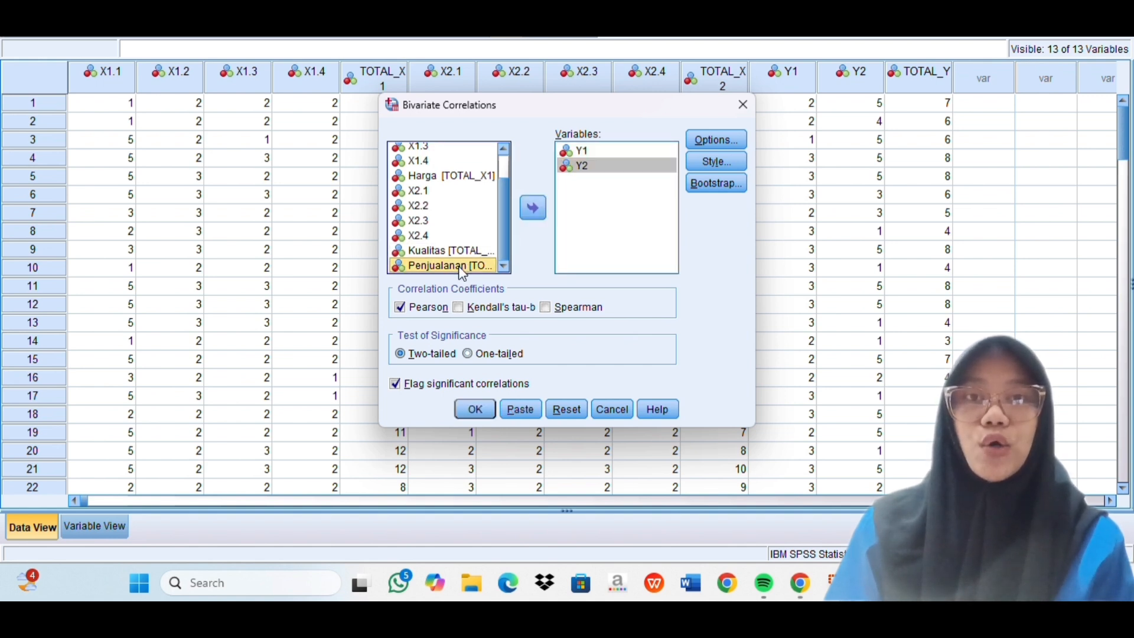
left_click(534, 208)
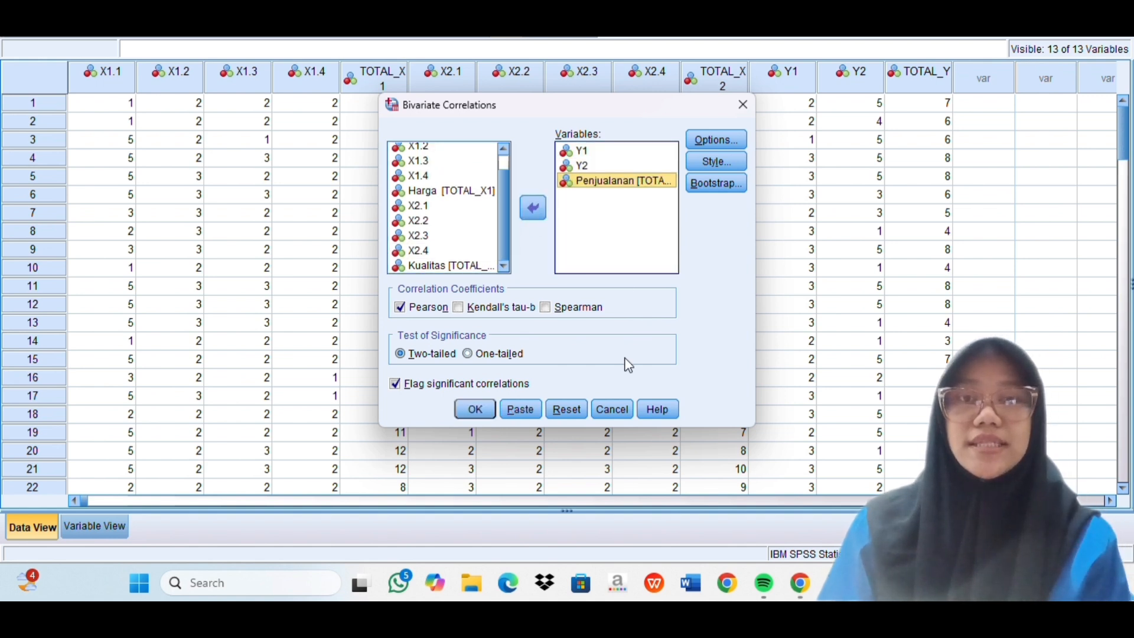
Run the bivariate correlation for Y1, Y2 and Penjualanan, and review the output back up to the X1 table
left_click(475, 409)
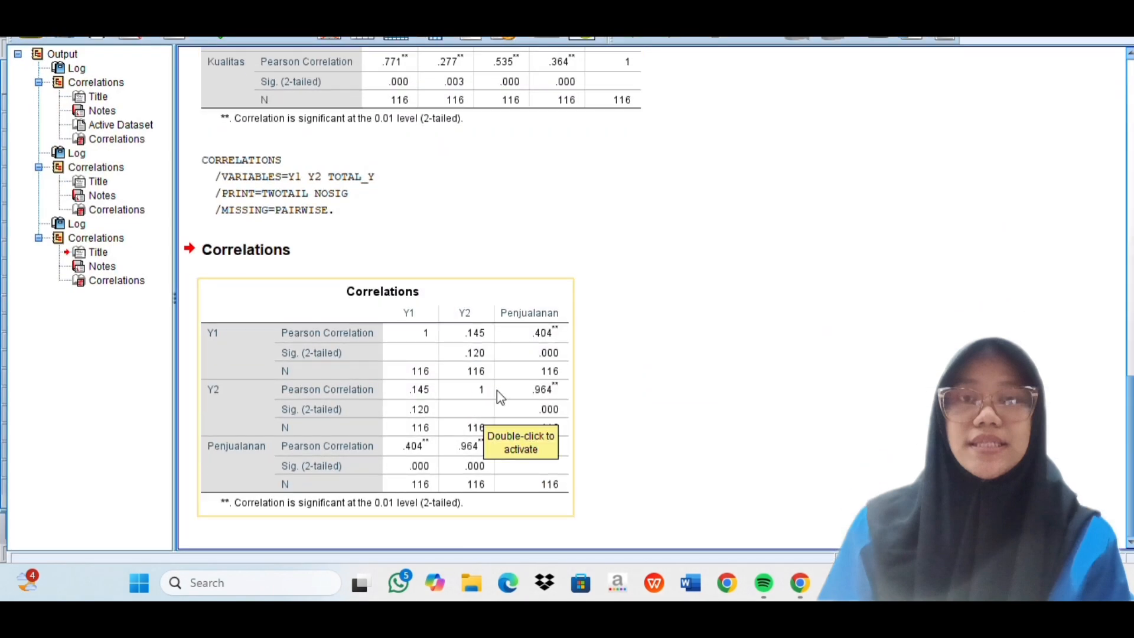
left_click(638, 204)
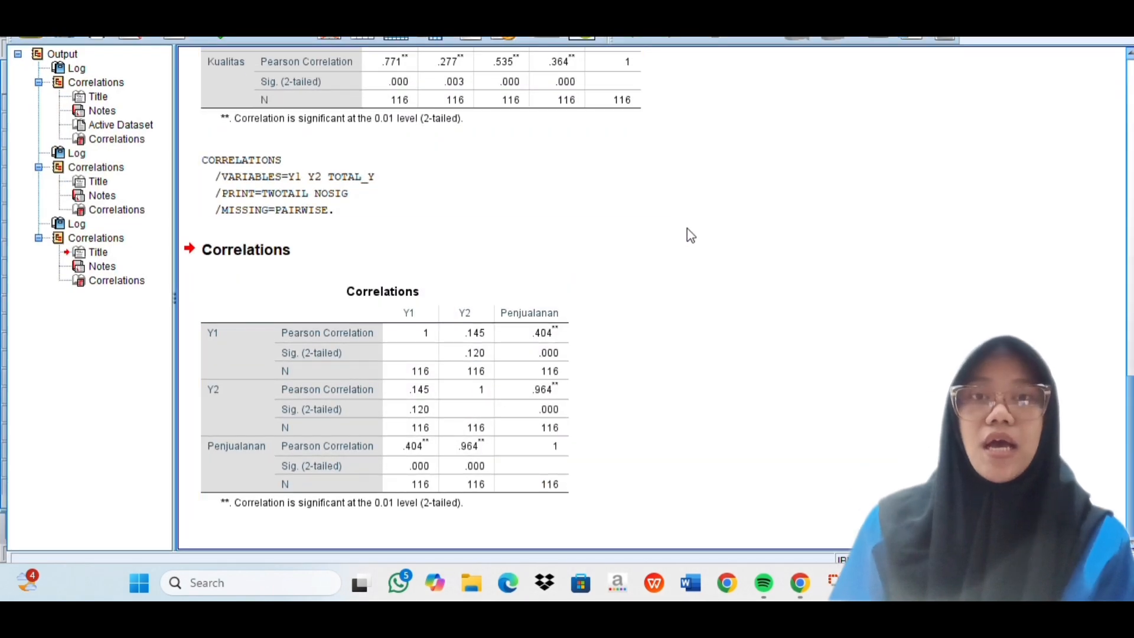
scroll(703, 247, "up", 10)
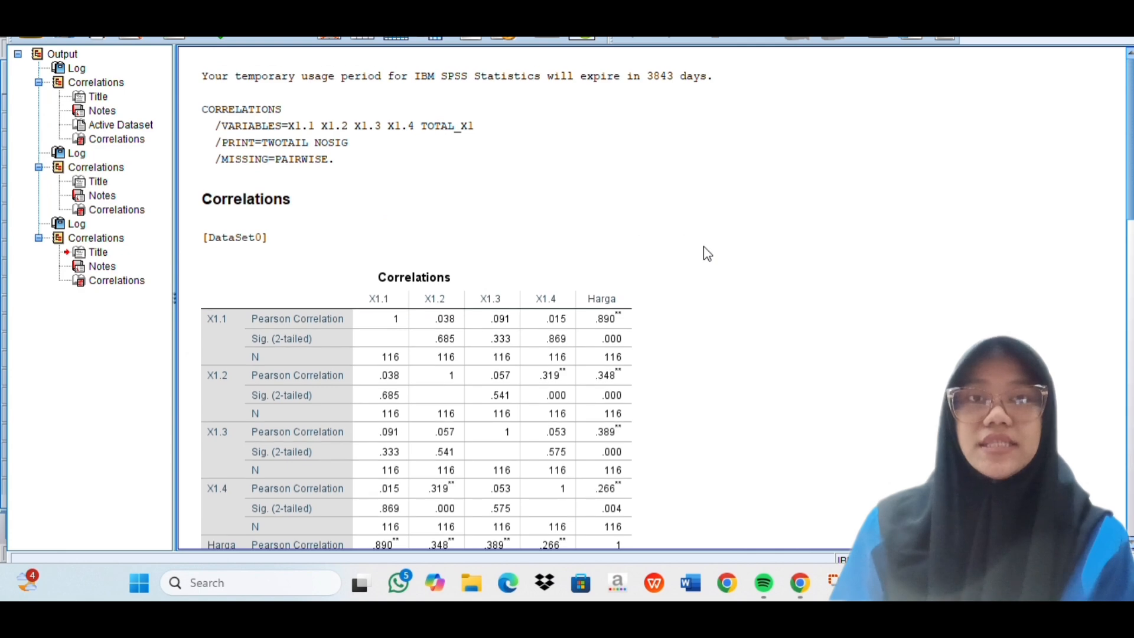